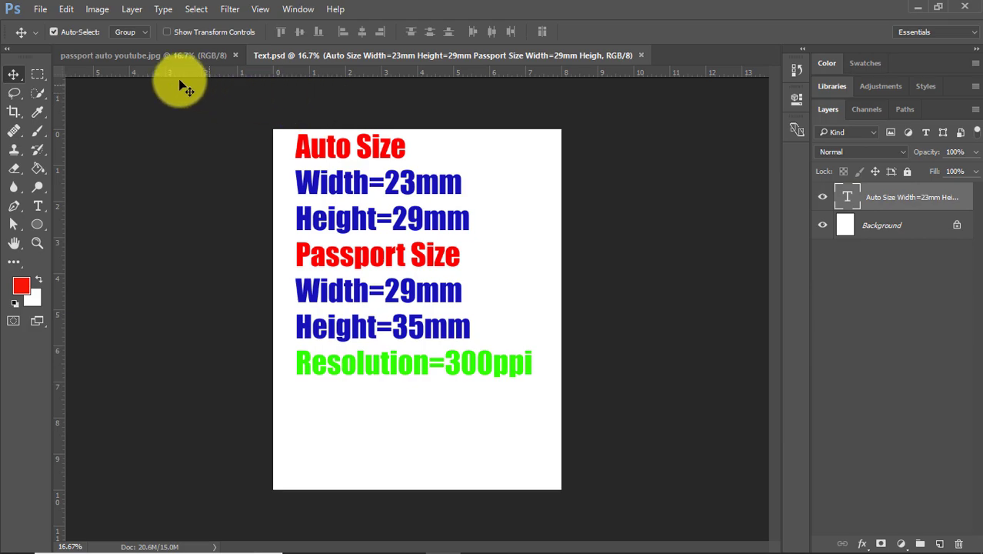
# Bring the passport auto youtube.jpg portrait document to the front.
pyautogui.click(153, 60)
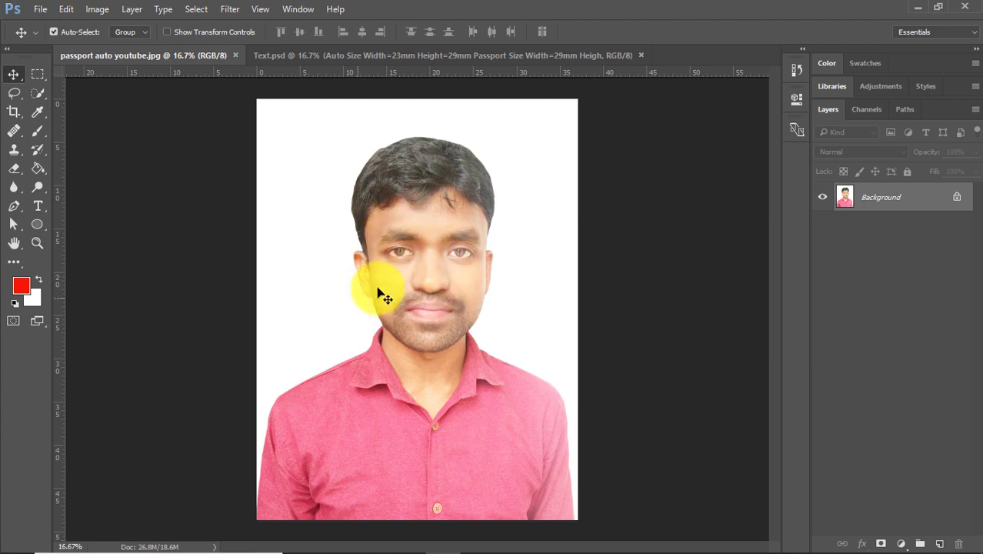
pyautogui.click(14, 112)
pyautogui.click(13, 74)
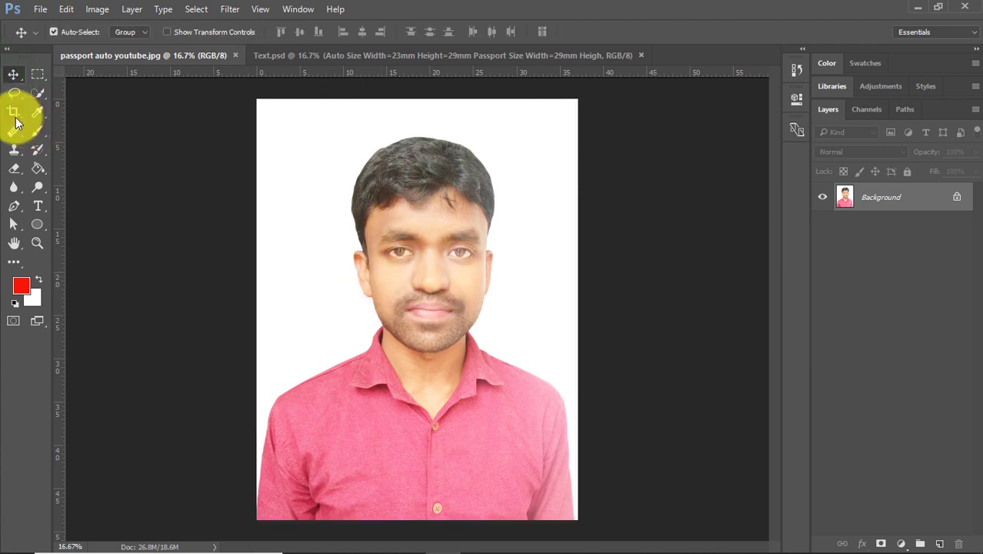
# Set the Crop tool to W x H x Resolution: 29 mm wide, 35 mm high, 300 px/in.
pyautogui.click(15, 118)
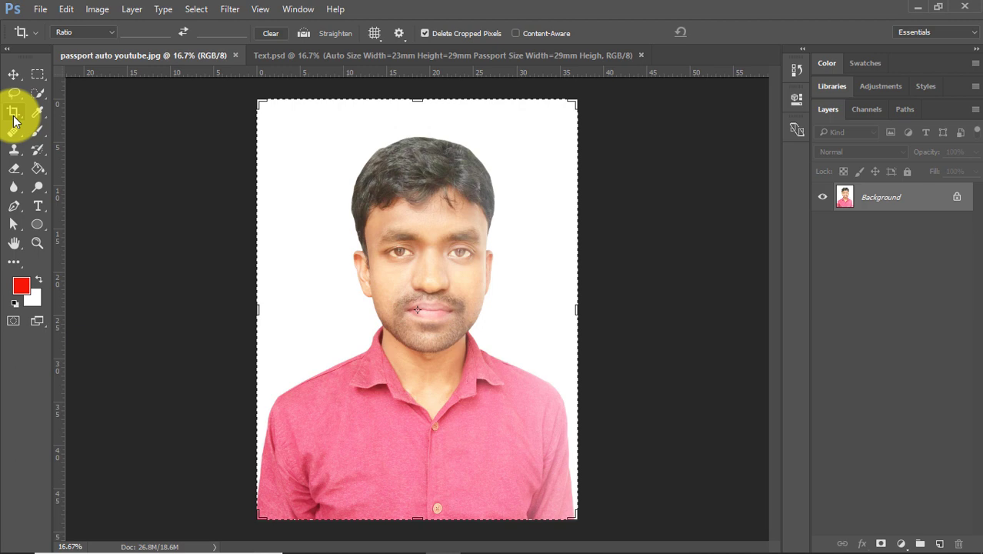
pyautogui.click(108, 32)
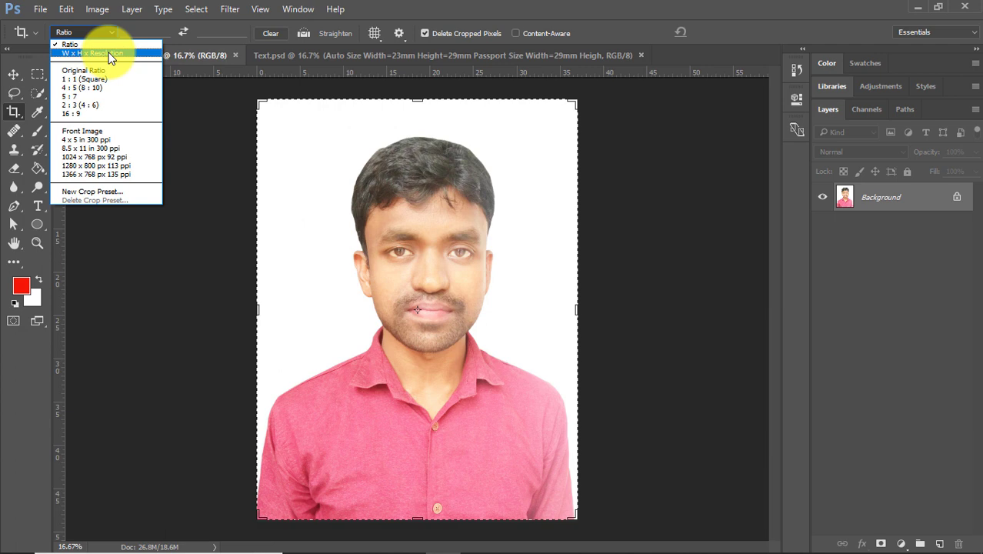
pyautogui.click(107, 53)
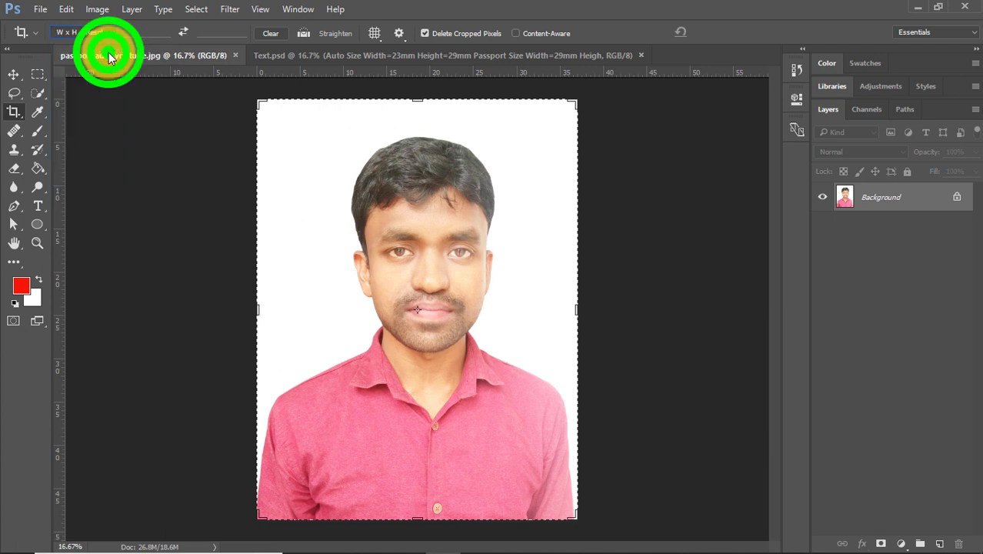
pyautogui.click(134, 32)
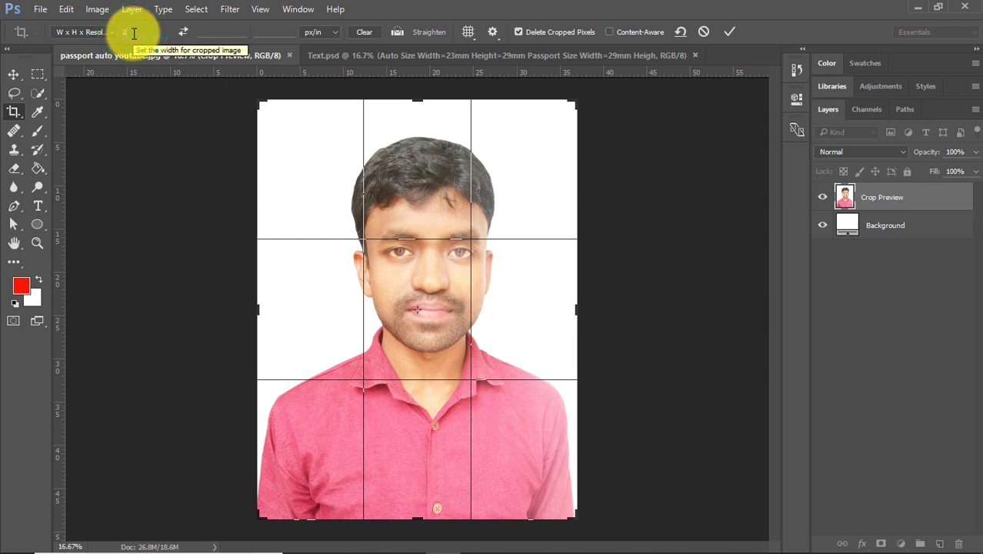
pyautogui.write('3')
pyautogui.write('mm')
pyautogui.click(215, 31)
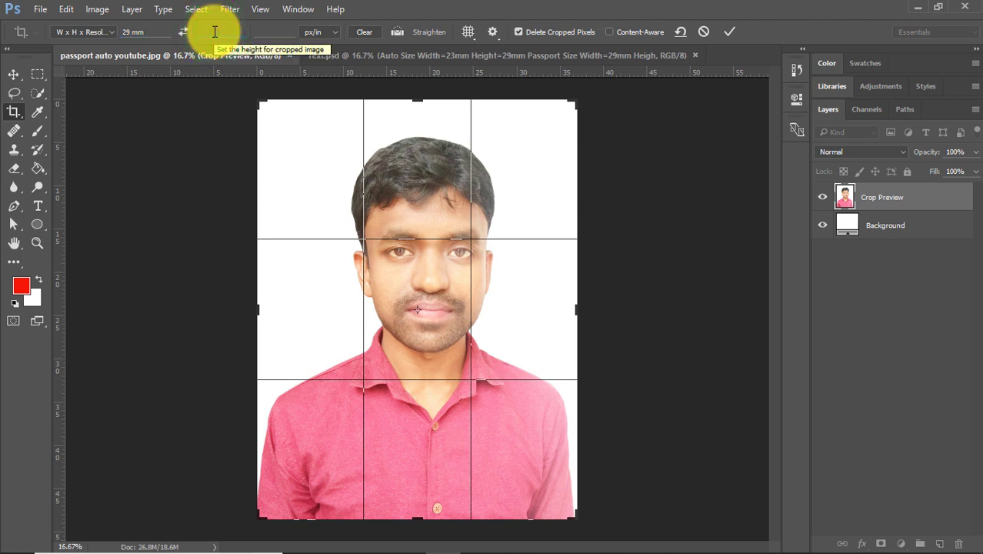
pyautogui.write('35')
pyautogui.press('Return')
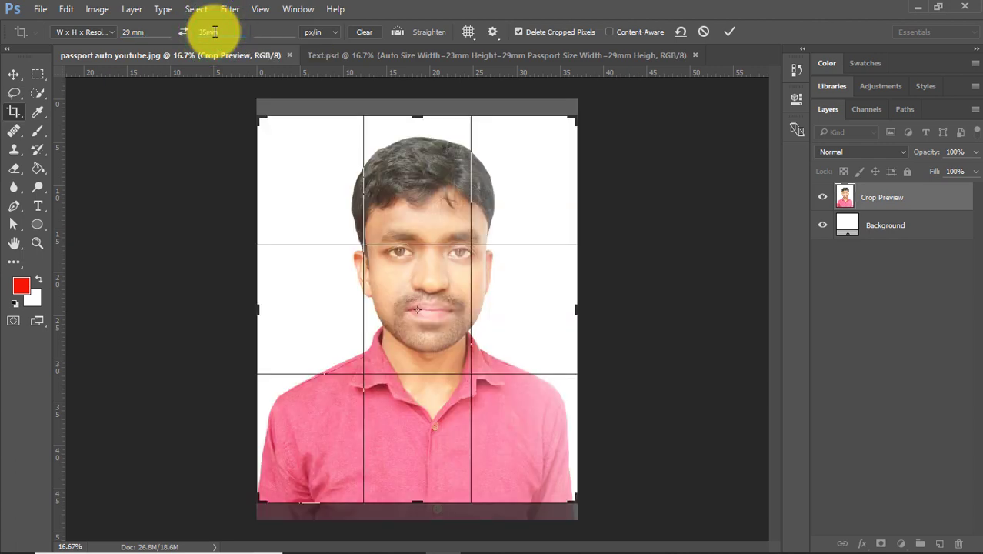
pyautogui.click(268, 32)
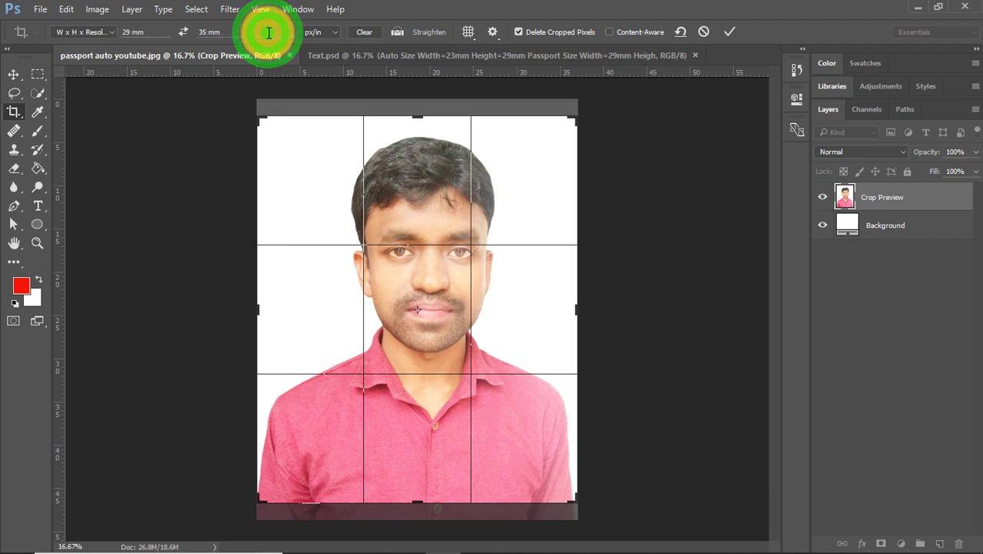
pyautogui.write('300')
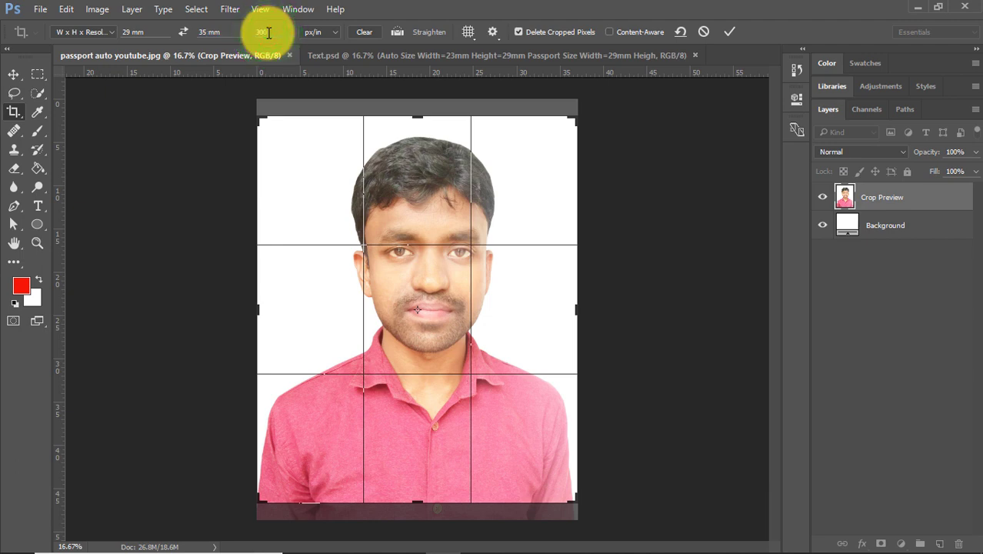
# Keep px/in, size and centre the crop frame on the head and shoulders, and commit the crop.
pyautogui.click(320, 33)
pyautogui.click(322, 52)
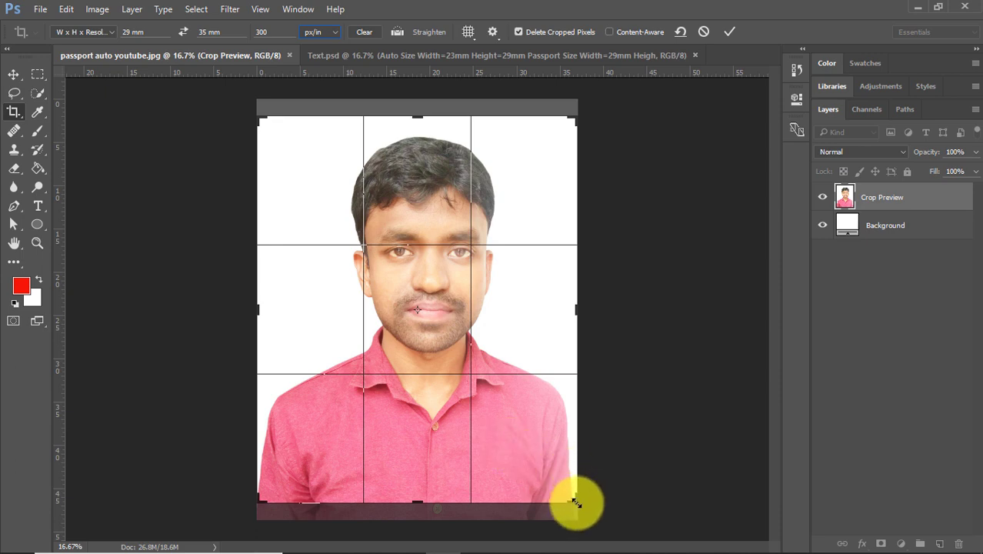
pyautogui.moveTo(576, 502); pyautogui.dragTo(554, 481)
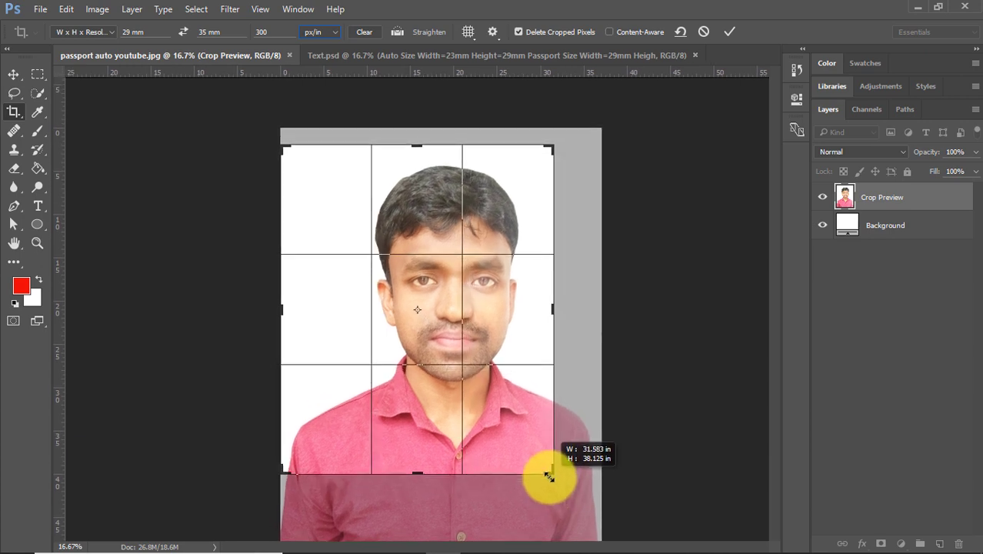
pyautogui.moveTo(554, 481); pyautogui.dragTo(567, 488)
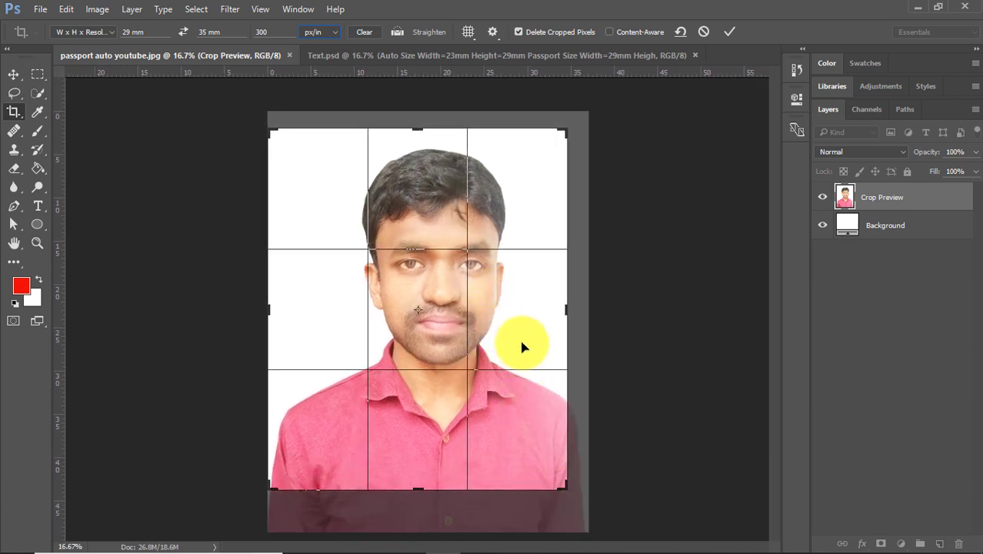
pyautogui.moveTo(508, 292); pyautogui.dragTo(493, 299)
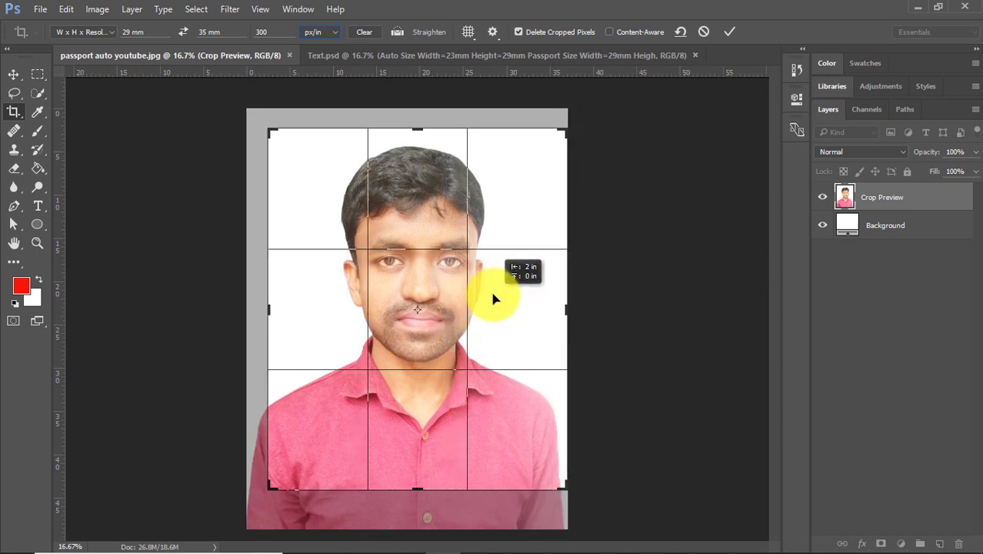
pyautogui.moveTo(494, 298); pyautogui.dragTo(412, 289)
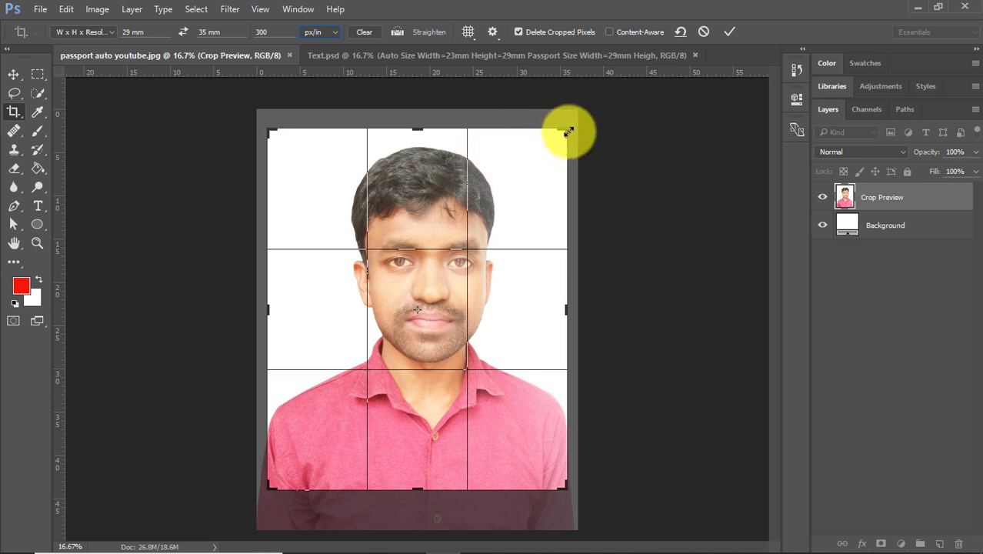
pyautogui.click(730, 30)
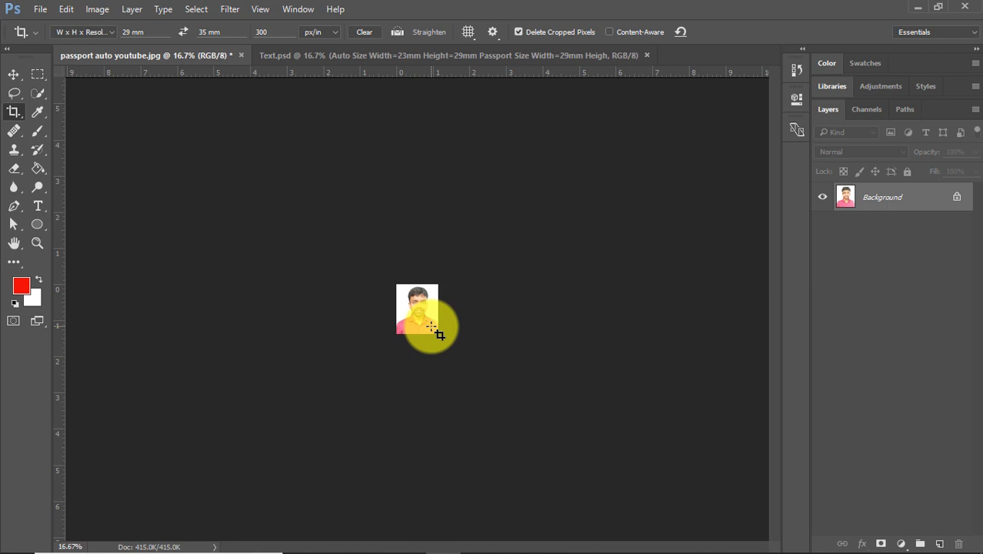
# Start a new document named 'passport size' with Ctrl+N.
pyautogui.press('ctrl')
pyautogui.hotkey('ctrl', 'n')
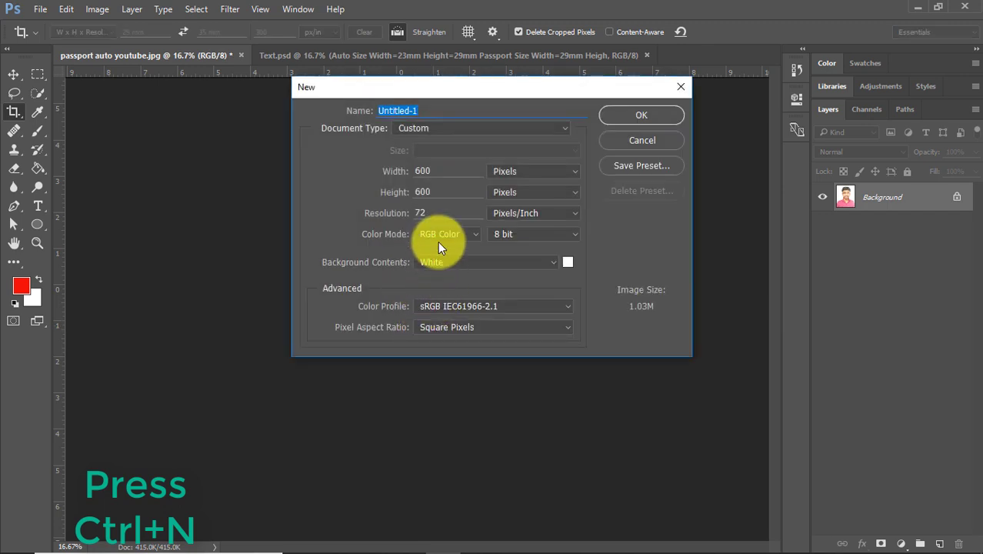
pyautogui.moveTo(419, 110)
pyautogui.mouseDown()
pyautogui.moveTo(379, 111)
pyautogui.moveTo(428, 110)
pyautogui.mouseUp()
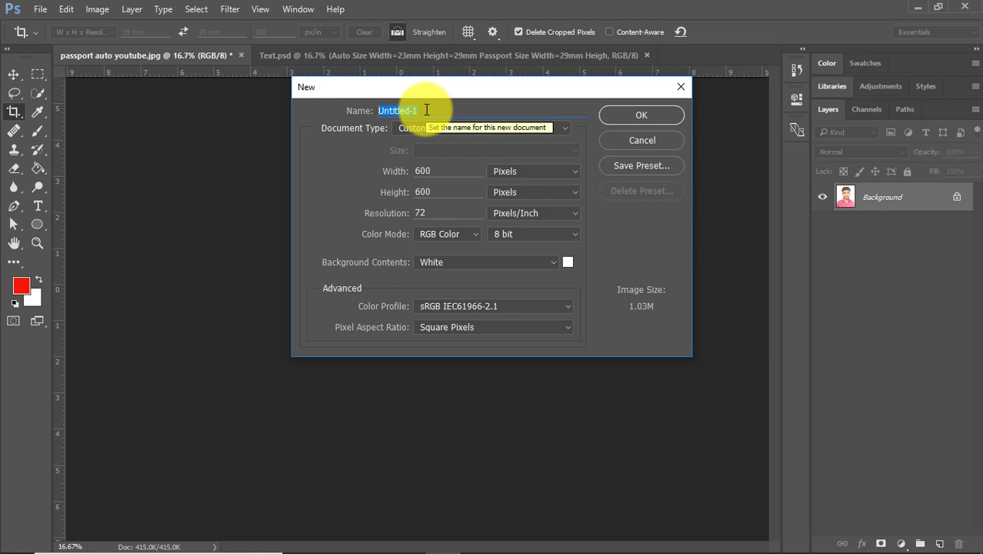
pyautogui.write('passport ')
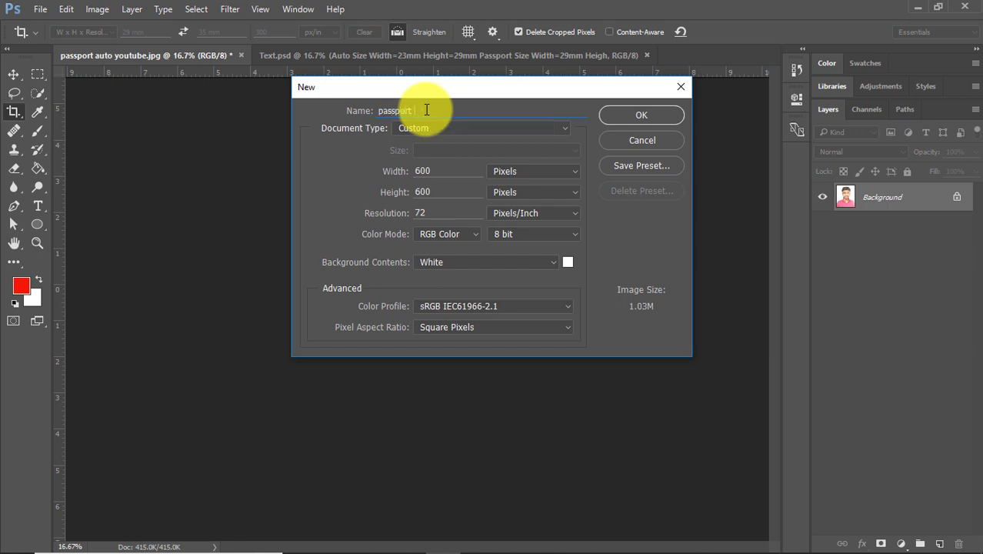
pyautogui.write('s')
pyautogui.press('BackSpace')
pyautogui.write('si')
pyautogui.write('ze')
# Make it a Photo preset at 4 x 6 inch portrait, 300 ppi, CMYK Color, and create it.
pyautogui.click(477, 129)
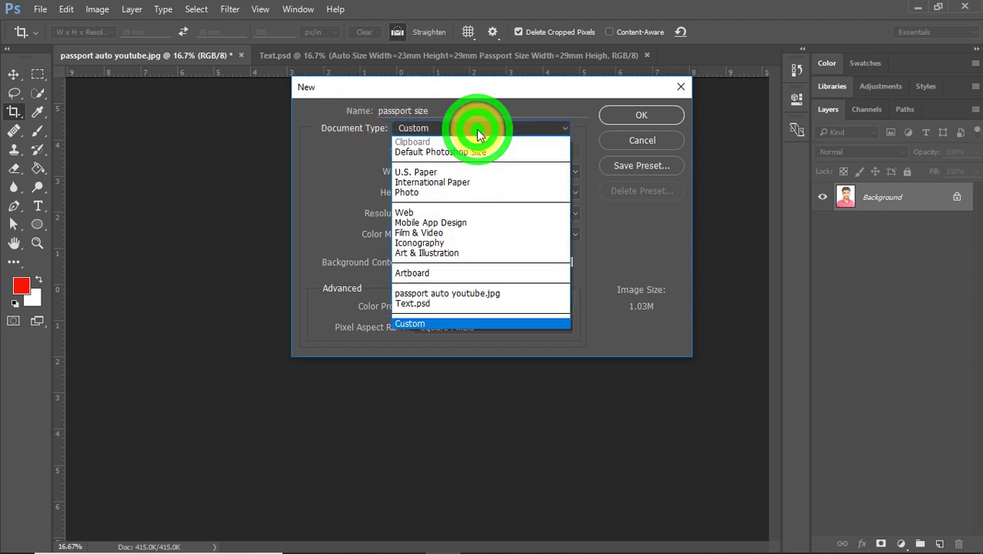
pyautogui.click(464, 194)
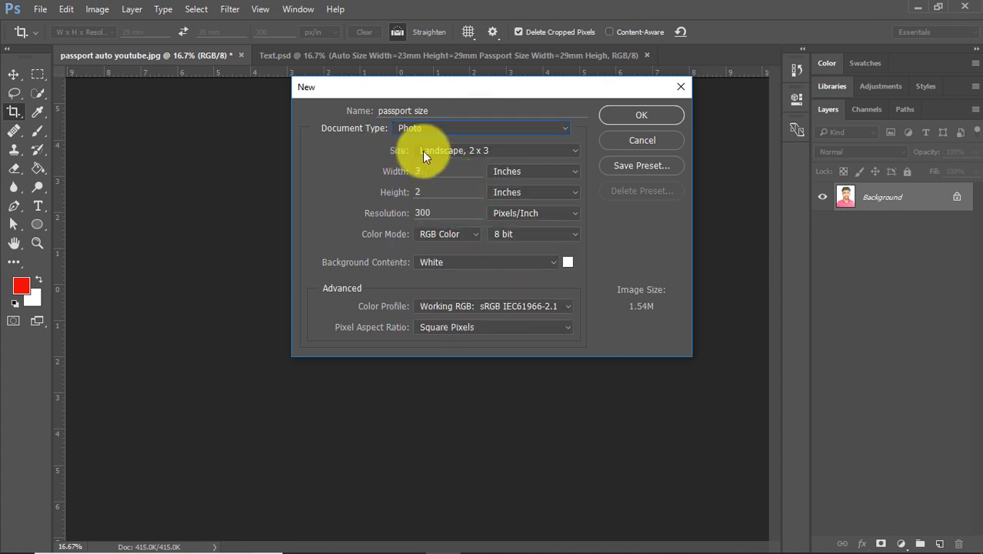
pyautogui.click(573, 158)
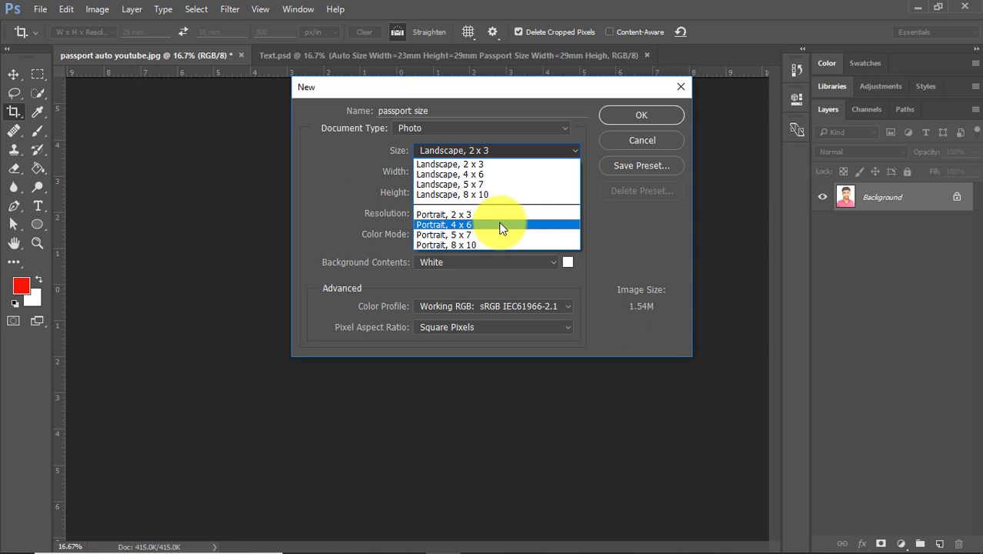
pyautogui.click(500, 225)
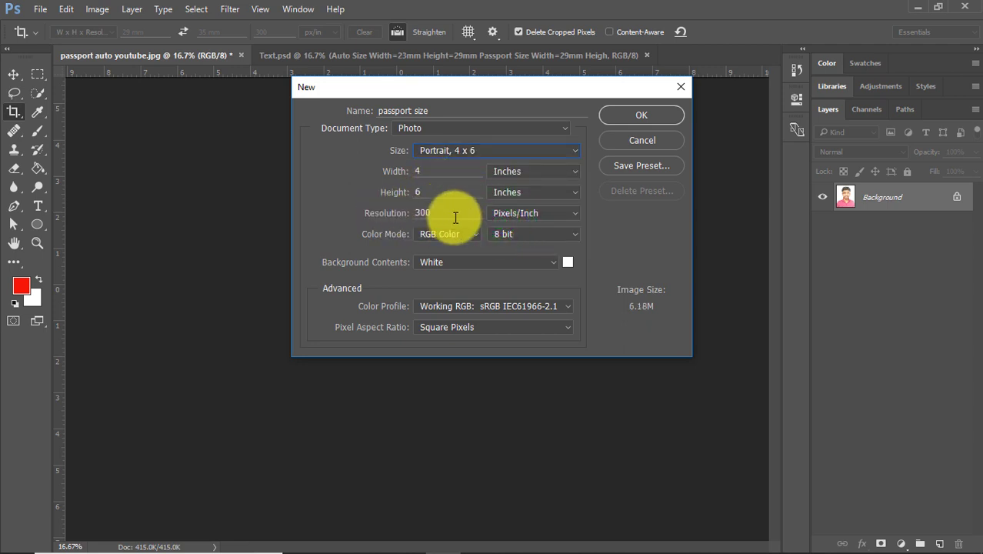
pyautogui.click(452, 217)
pyautogui.doubleClick(441, 215)
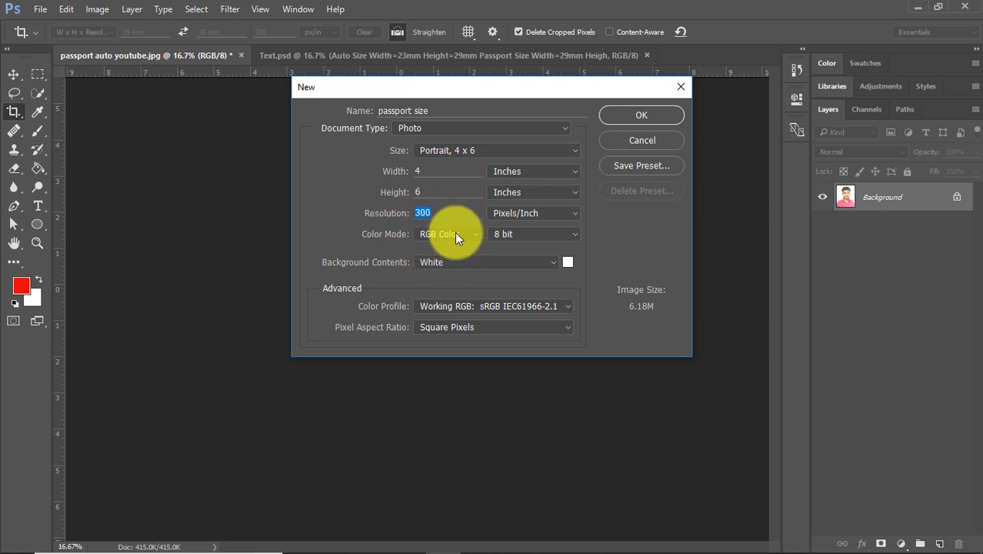
pyautogui.click(455, 232)
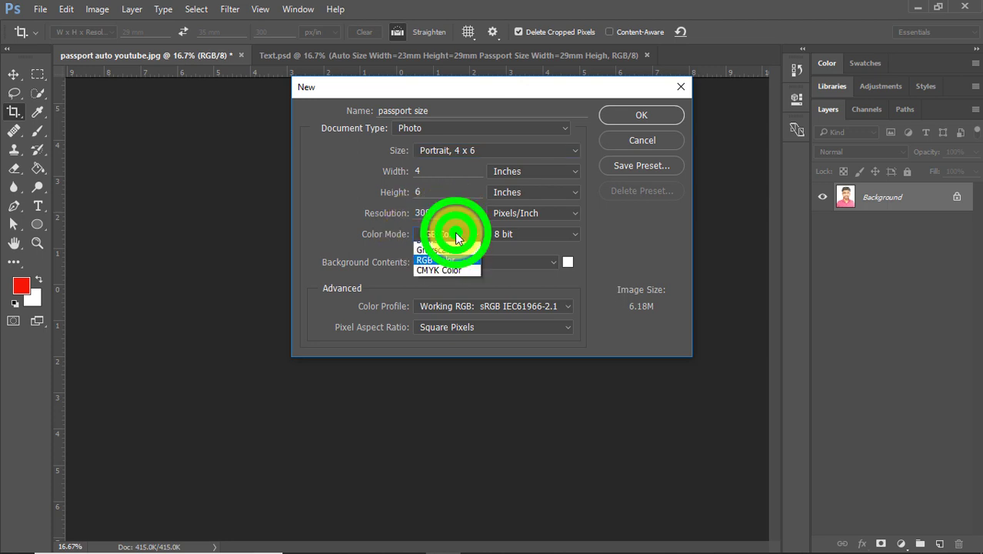
pyautogui.click(454, 277)
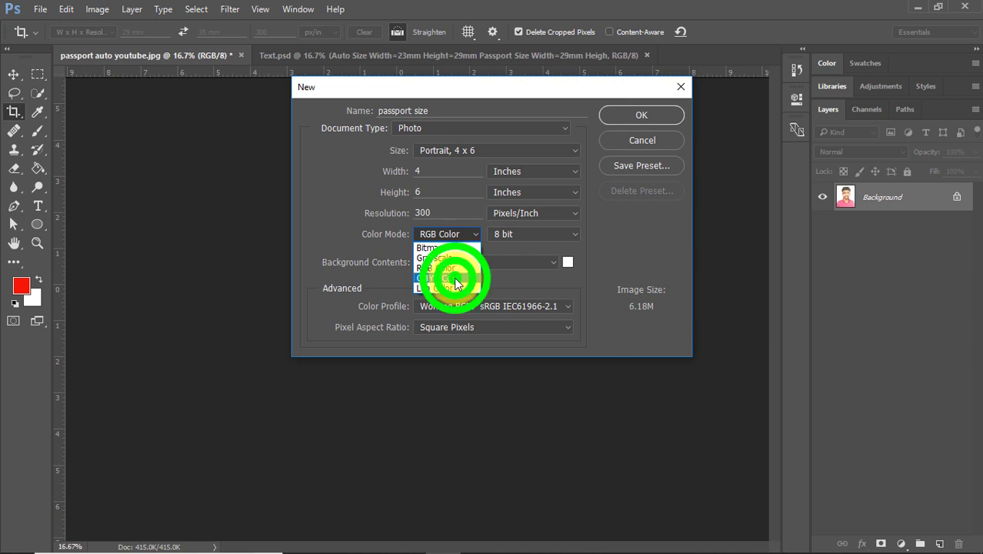
pyautogui.click(646, 117)
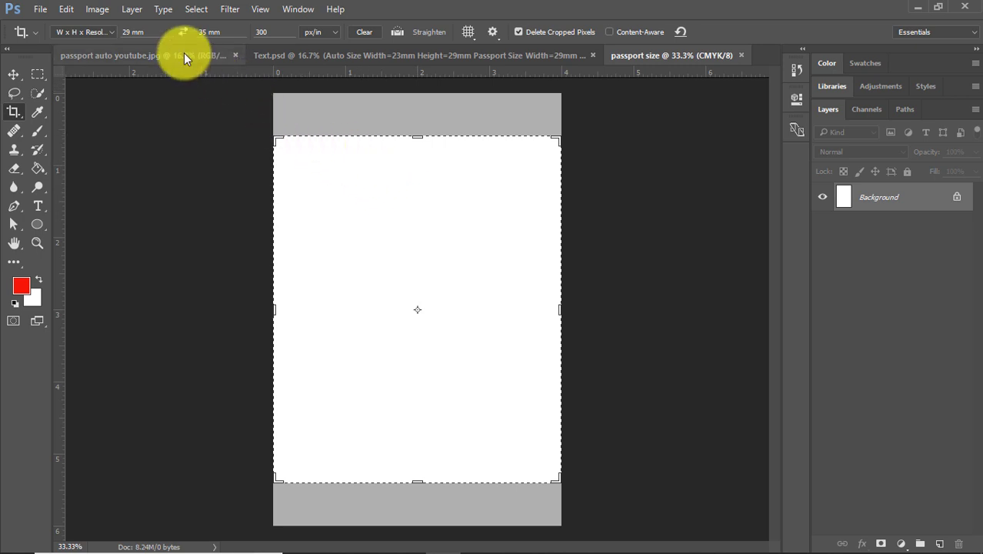
# Drag the cropped portrait onto the passport size sheet as Layer 1, tucked into the top-left corner.
pyautogui.moveTo(173, 57); pyautogui.dragTo(163, 57)
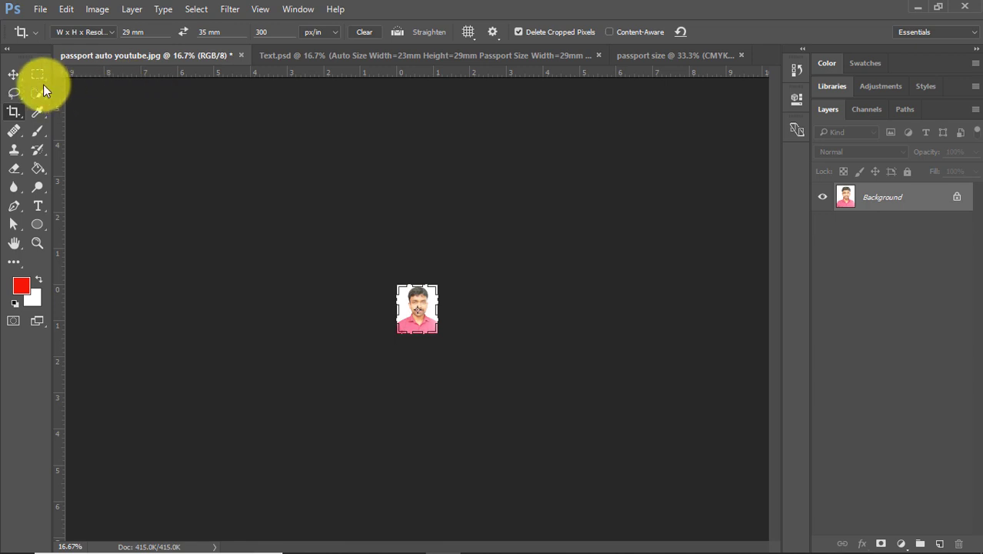
pyautogui.click(19, 76)
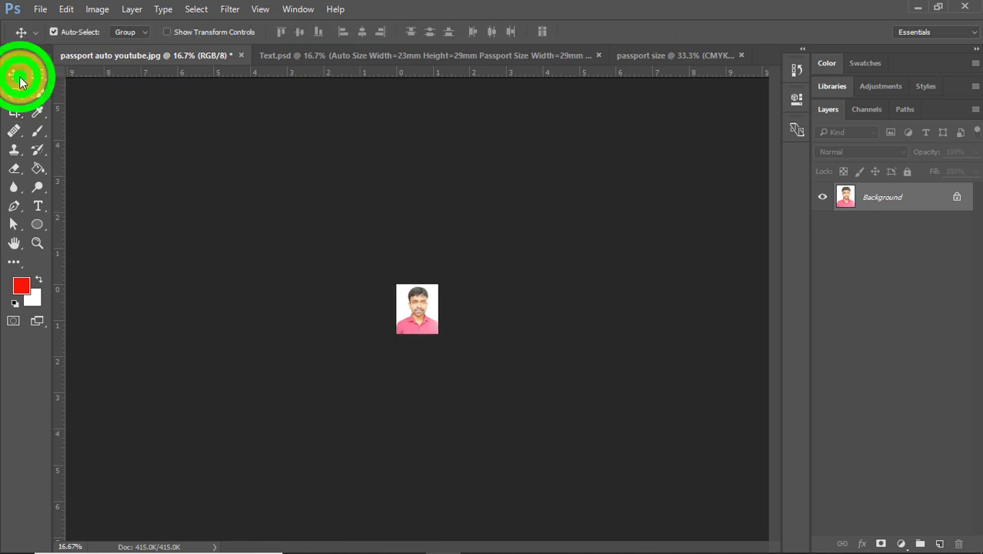
pyautogui.click(412, 313)
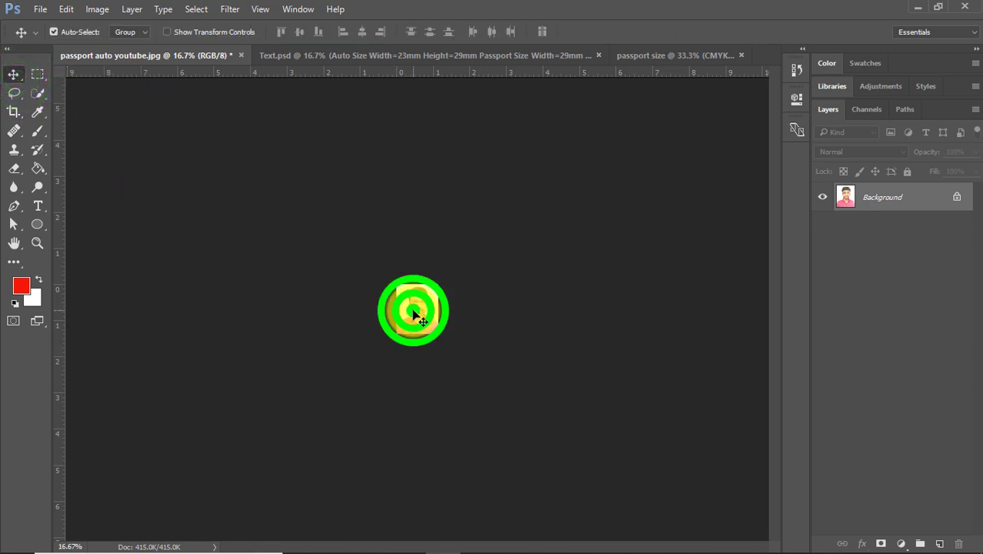
pyautogui.moveTo(413, 313); pyautogui.dragTo(635, 80)
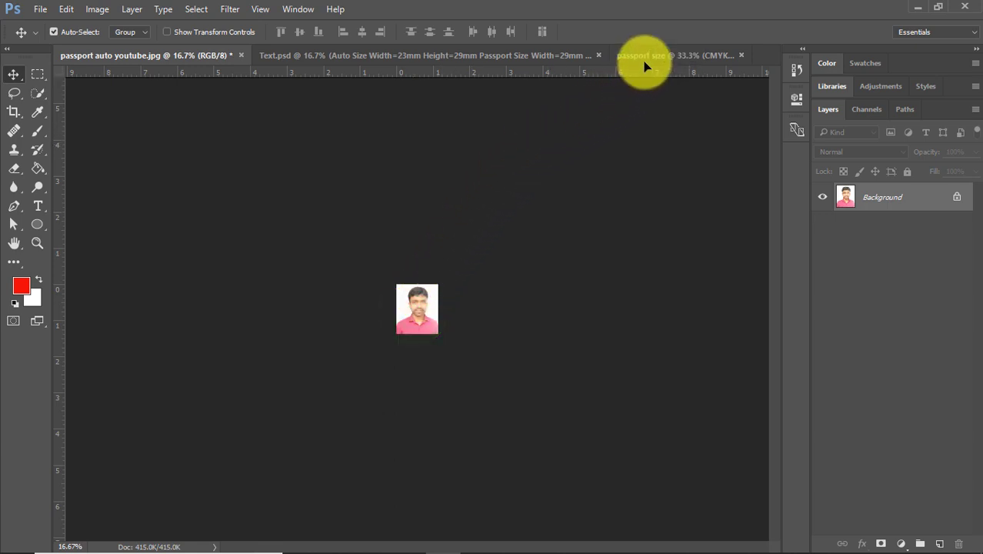
pyautogui.moveTo(635, 80)
pyautogui.mouseDown()
pyautogui.moveTo(645, 65)
pyautogui.moveTo(353, 191)
pyautogui.mouseUp()
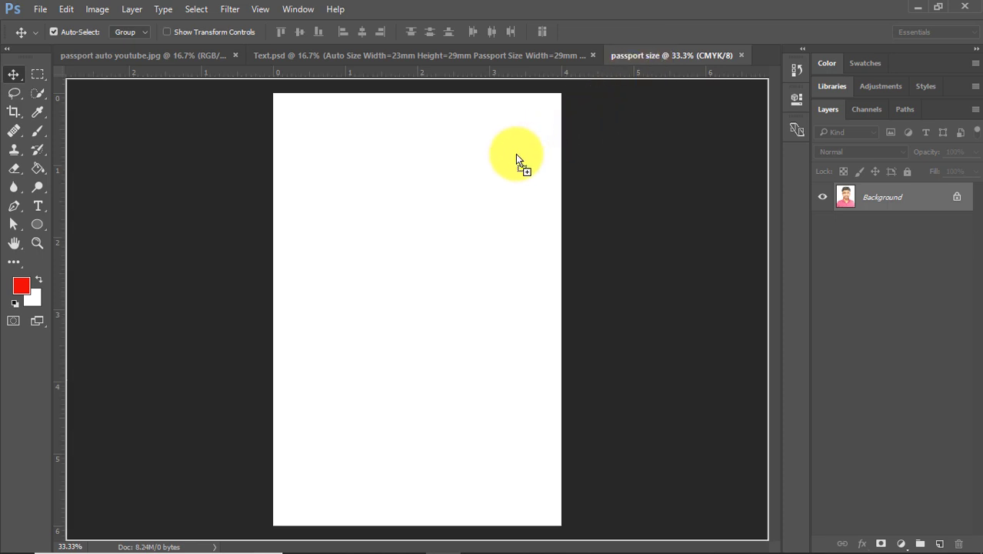
pyautogui.moveTo(352, 186); pyautogui.dragTo(333, 151)
pyautogui.click(364, 186)
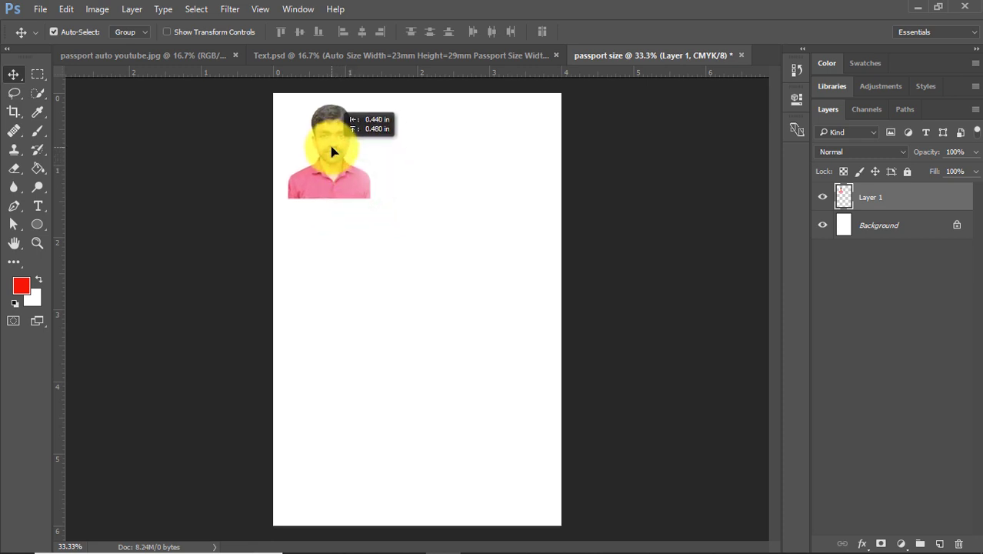
pyautogui.moveTo(334, 151); pyautogui.dragTo(332, 151)
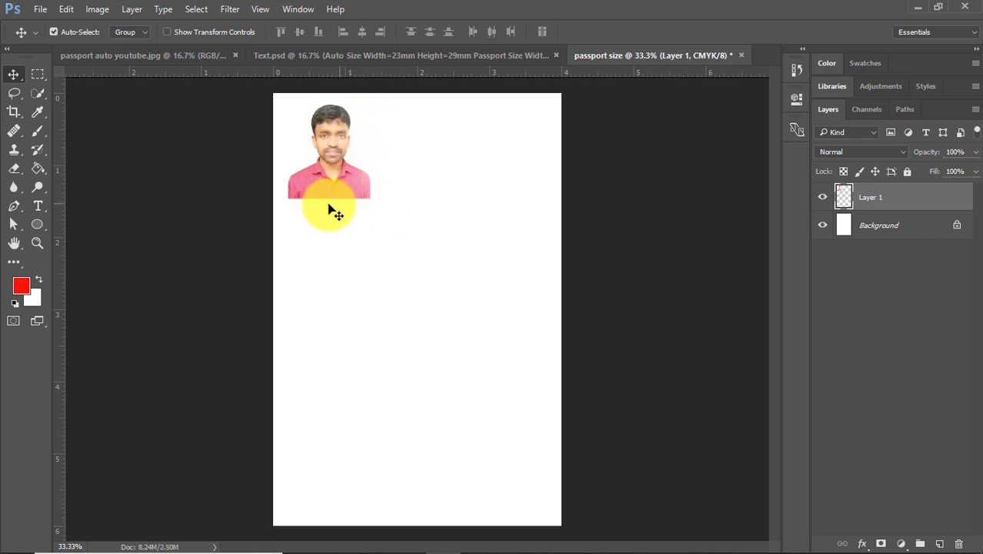
pyautogui.moveTo(340, 166); pyautogui.dragTo(335, 161)
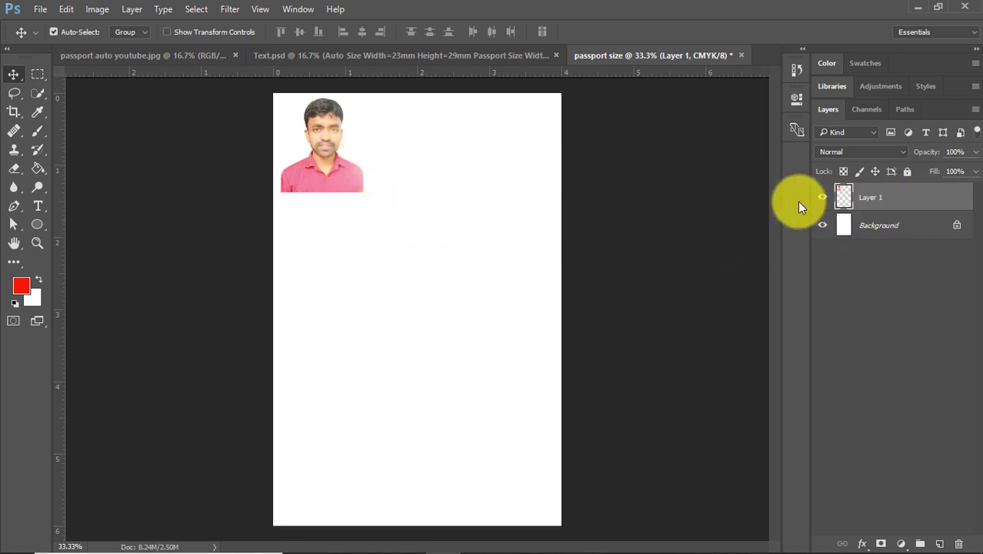
pyautogui.click(926, 205)
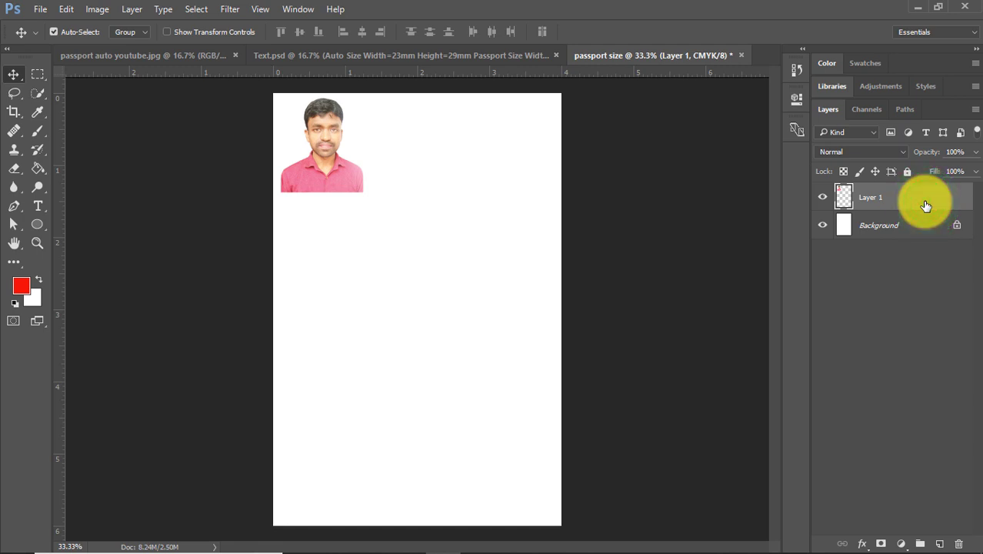
# Give Layer 1 a 2 px Inside Stroke in near-black through its Layer Style.
pyautogui.doubleClick(926, 205)
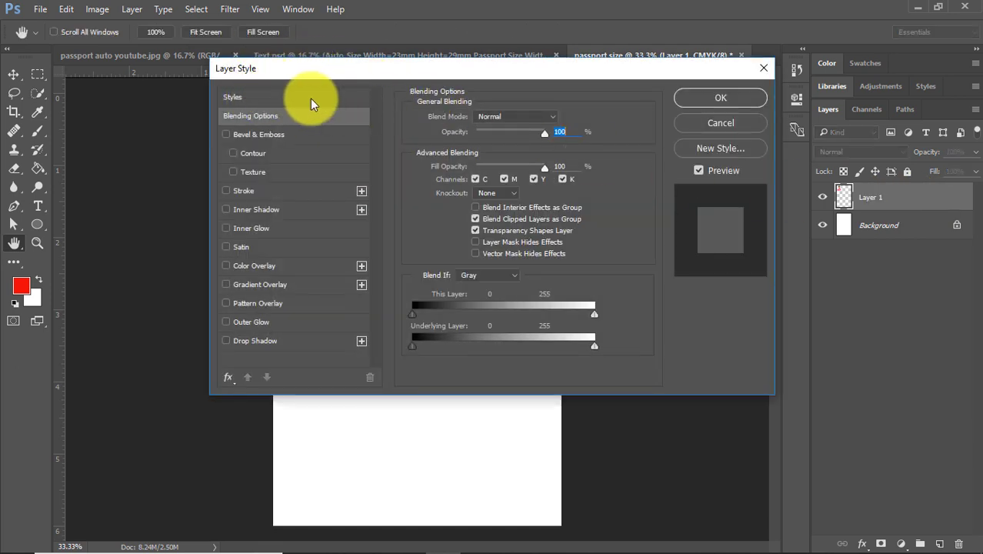
pyautogui.click(278, 191)
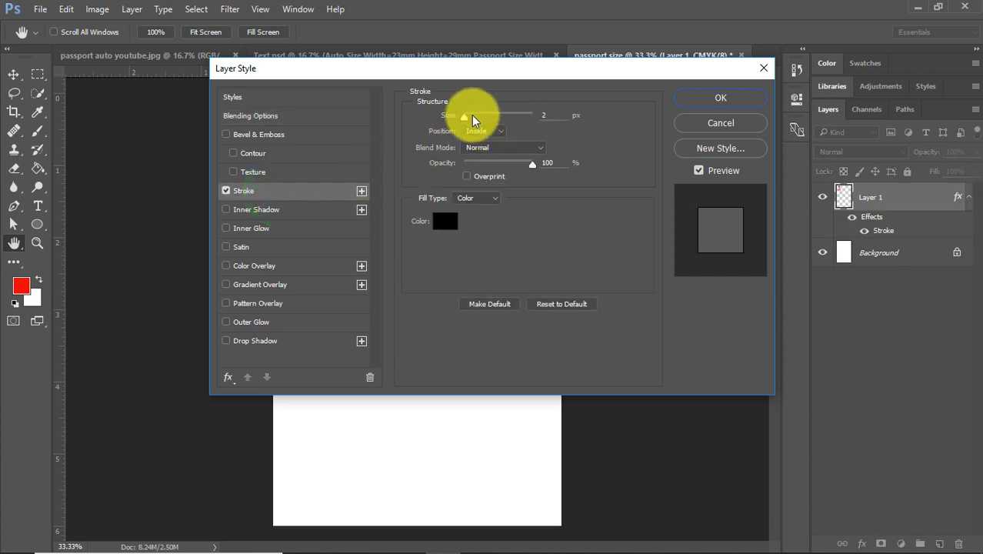
pyautogui.doubleClick(554, 115)
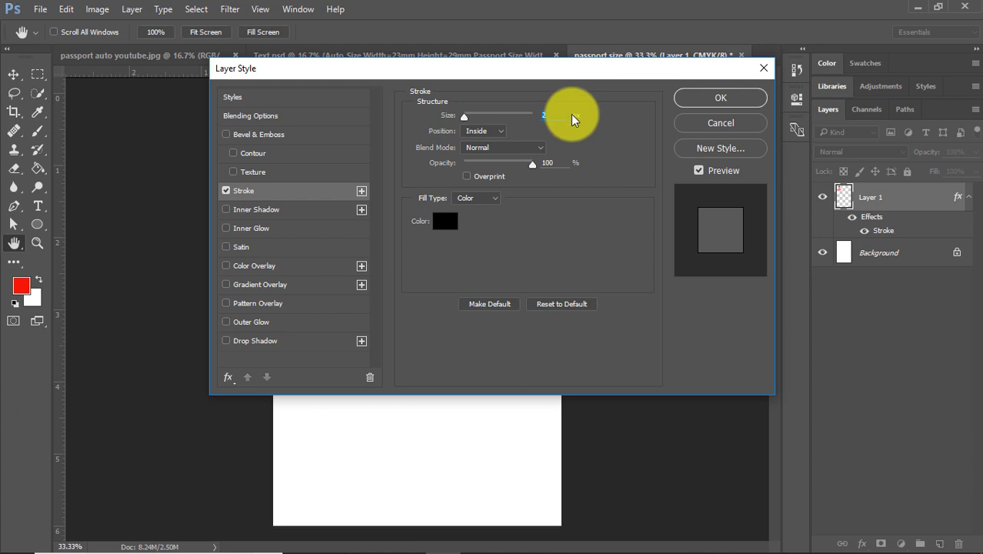
pyautogui.click(446, 221)
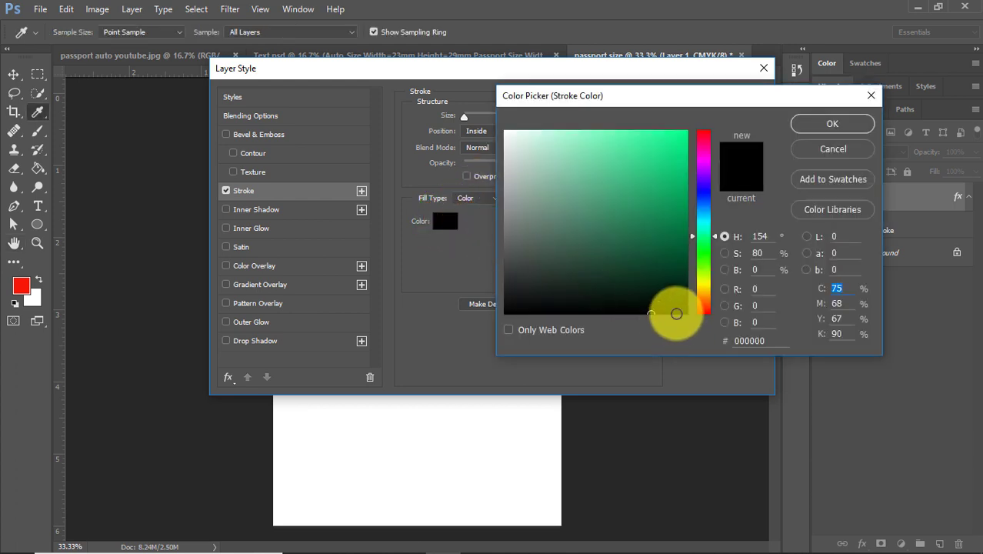
pyautogui.click(676, 313)
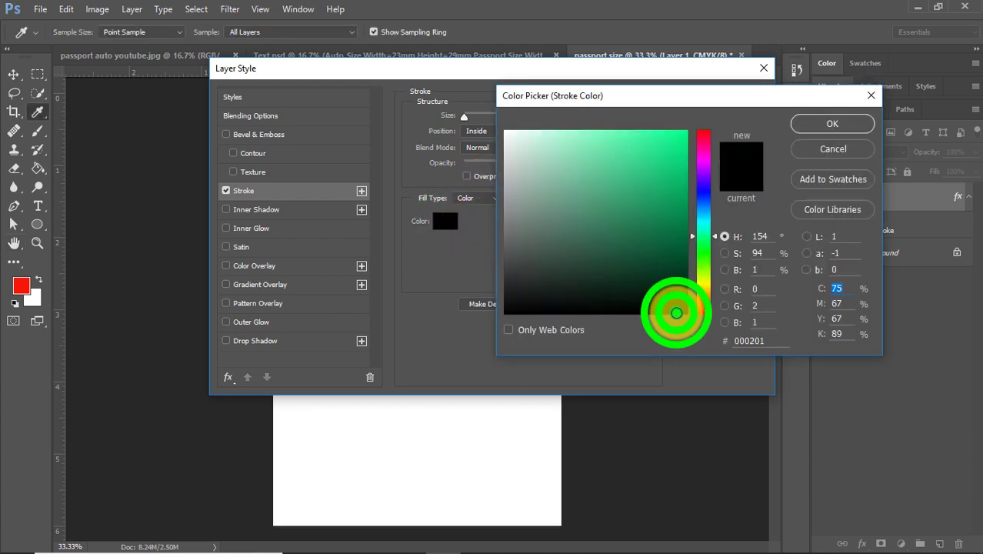
pyautogui.click(820, 122)
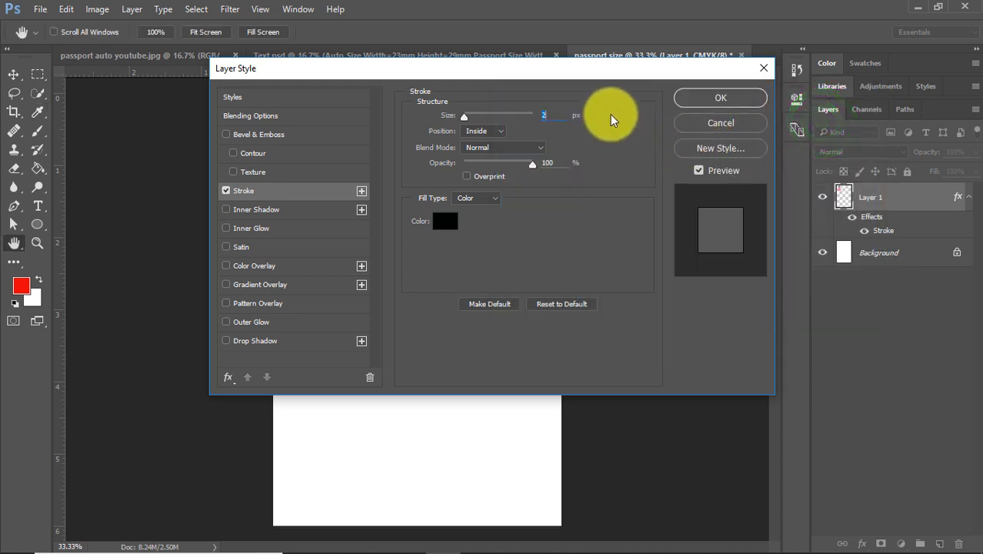
pyautogui.click(721, 97)
pyautogui.press('v')
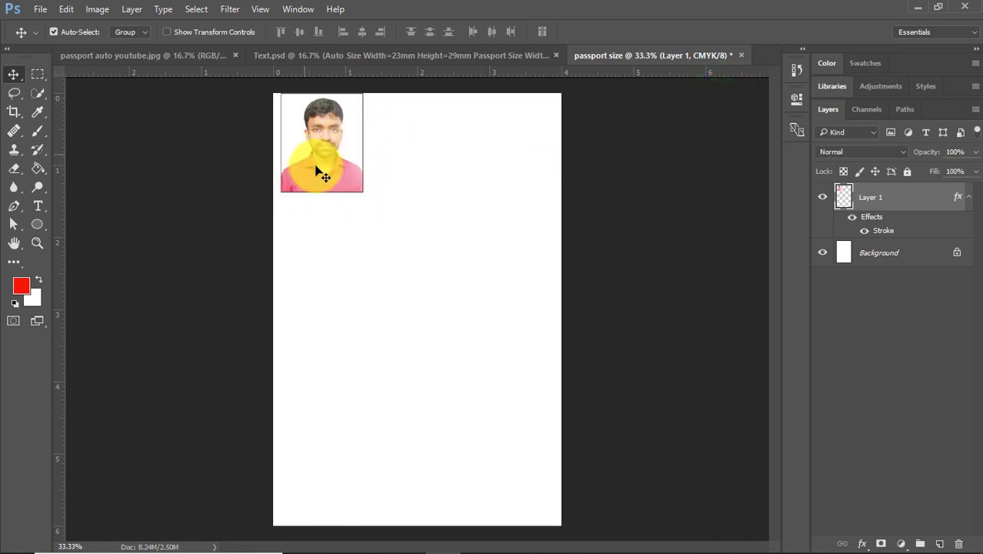
# Nudge the photo down and Alt-drag two copies to its right, forming a row of three.
pyautogui.click(319, 137)
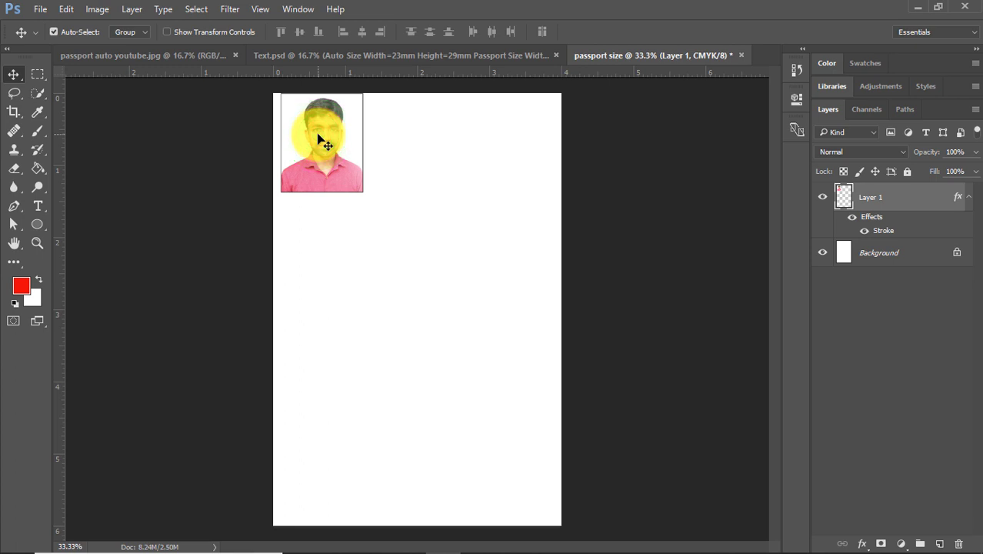
pyautogui.moveTo(318, 136); pyautogui.dragTo(319, 142)
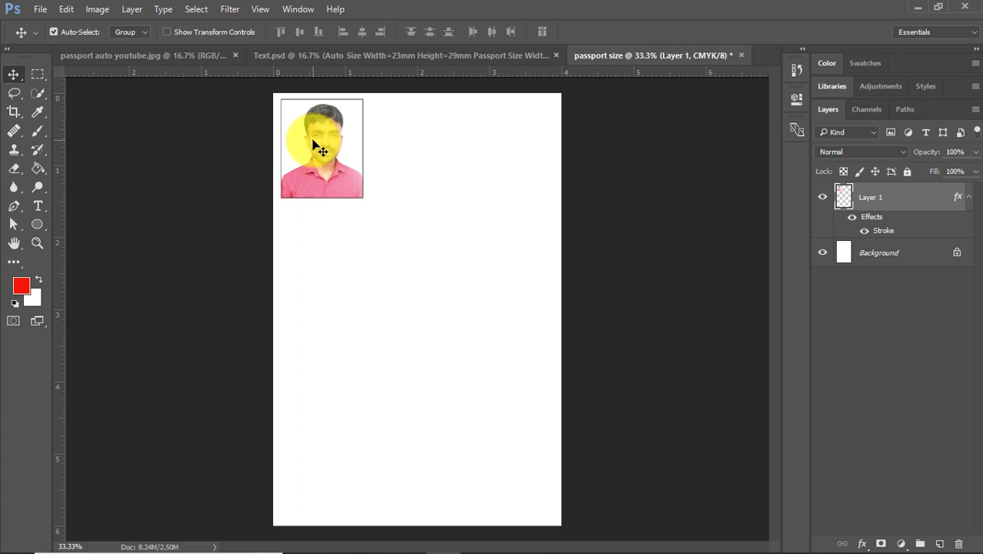
pyautogui.moveTo(313, 143); pyautogui.dragTo(408, 144)
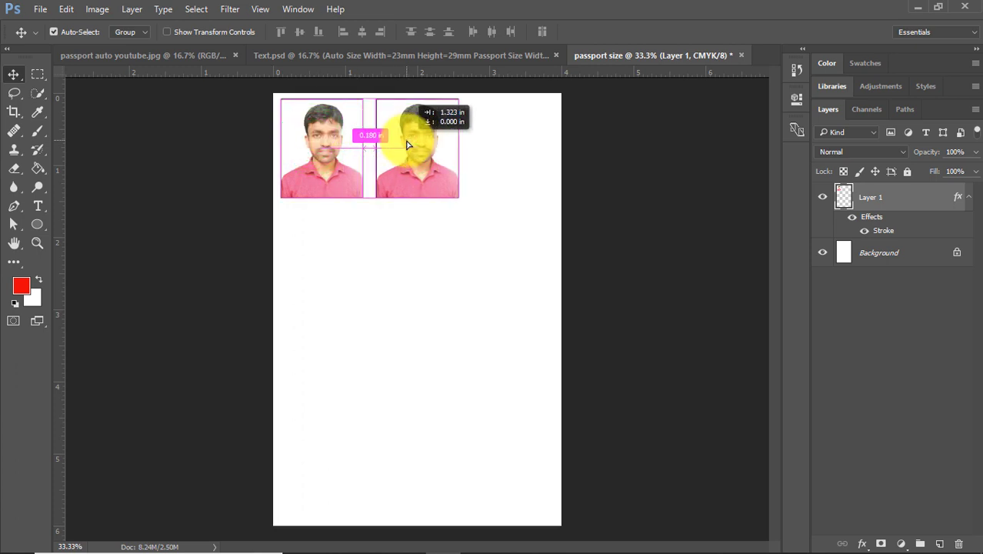
pyautogui.click(409, 143)
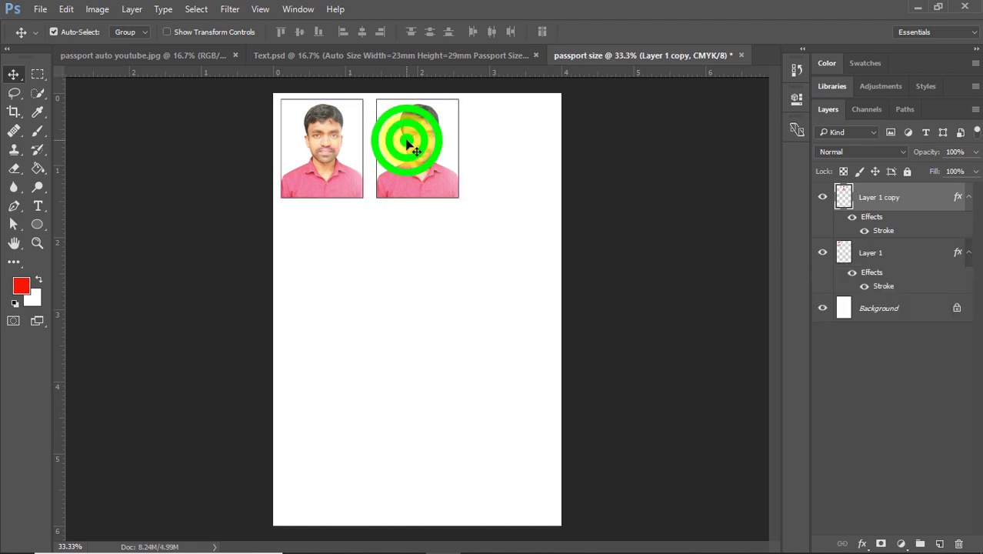
pyautogui.moveTo(410, 142); pyautogui.dragTo(498, 141)
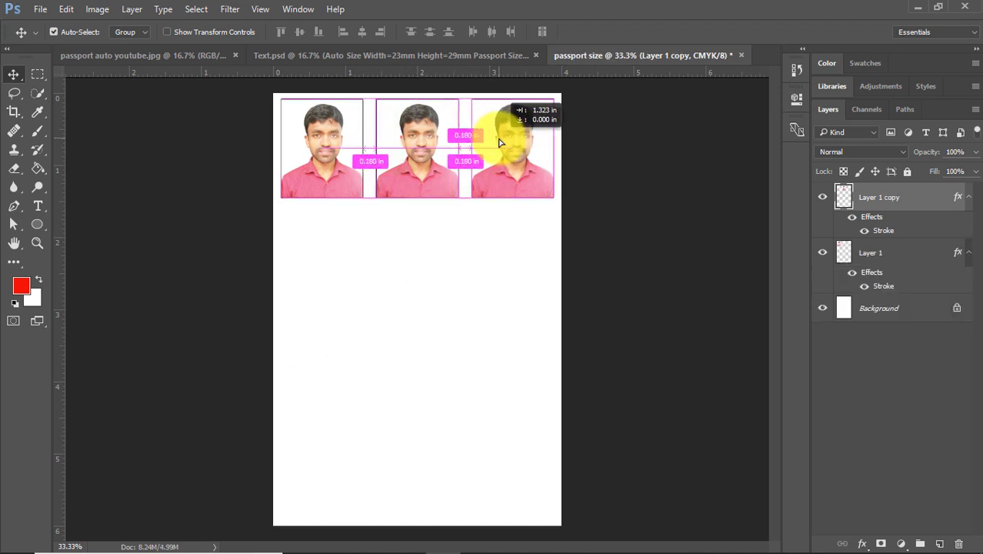
pyautogui.moveTo(499, 141); pyautogui.dragTo(500, 145)
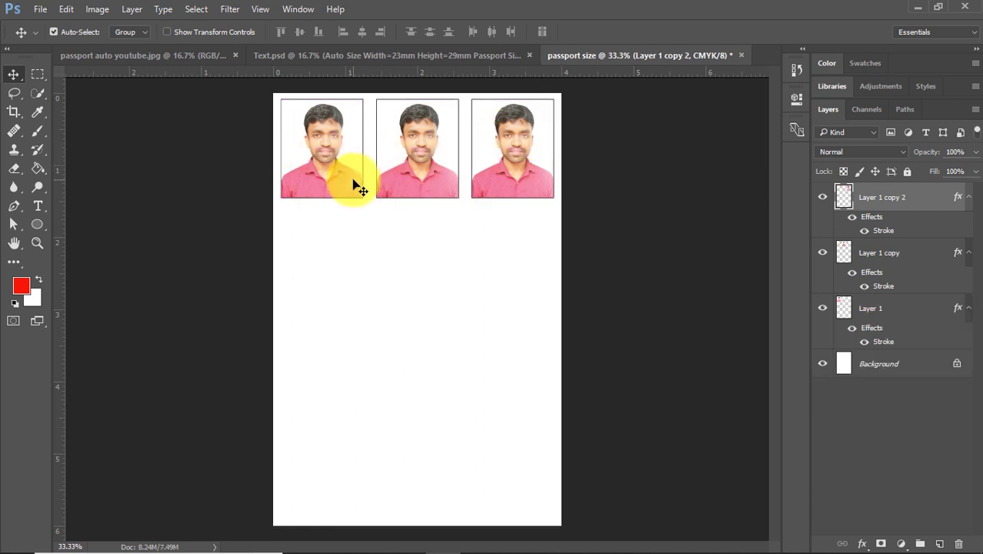
# Turn on Auto-Select and marquee-select all three photo layers.
pyautogui.click(57, 35)
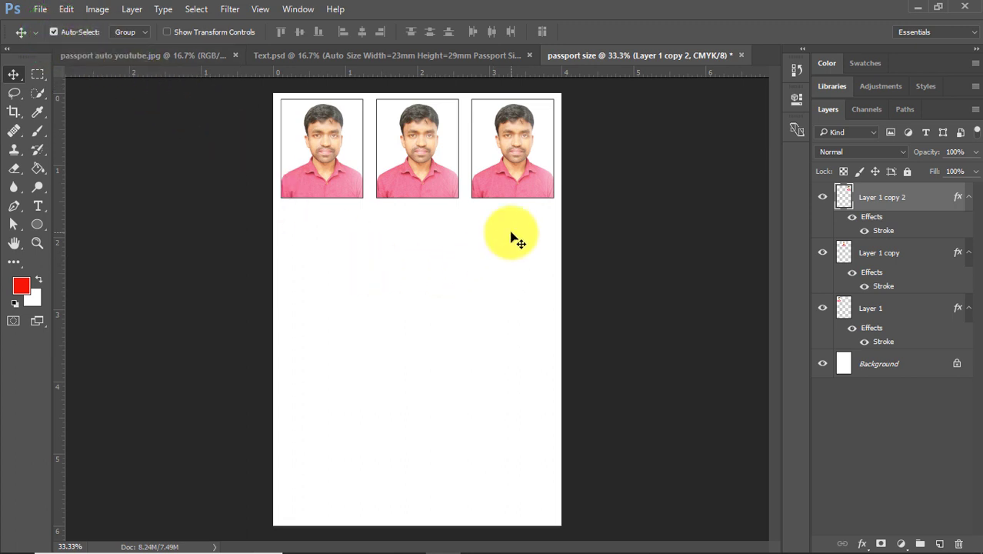
pyautogui.moveTo(511, 232); pyautogui.dragTo(346, 191)
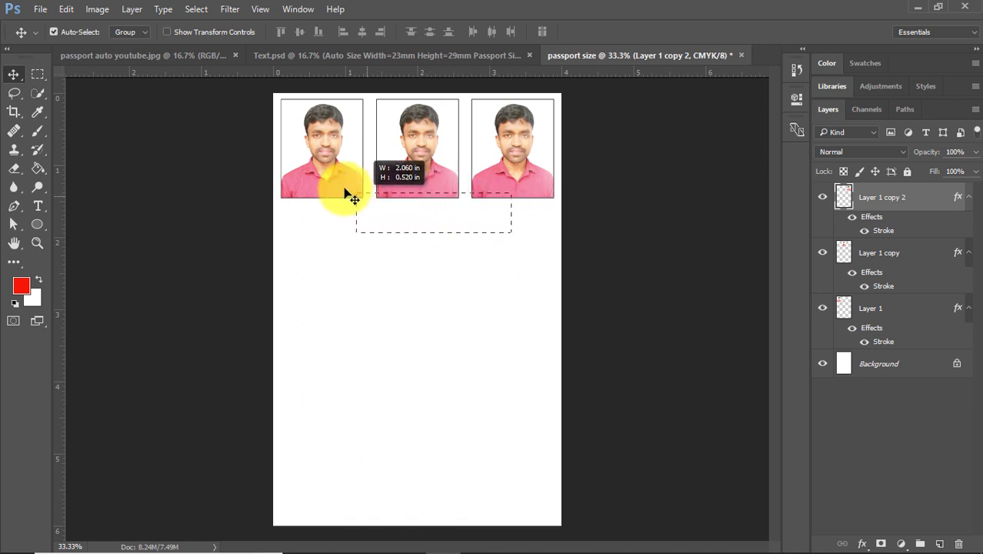
pyautogui.moveTo(351, 199); pyautogui.dragTo(322, 184)
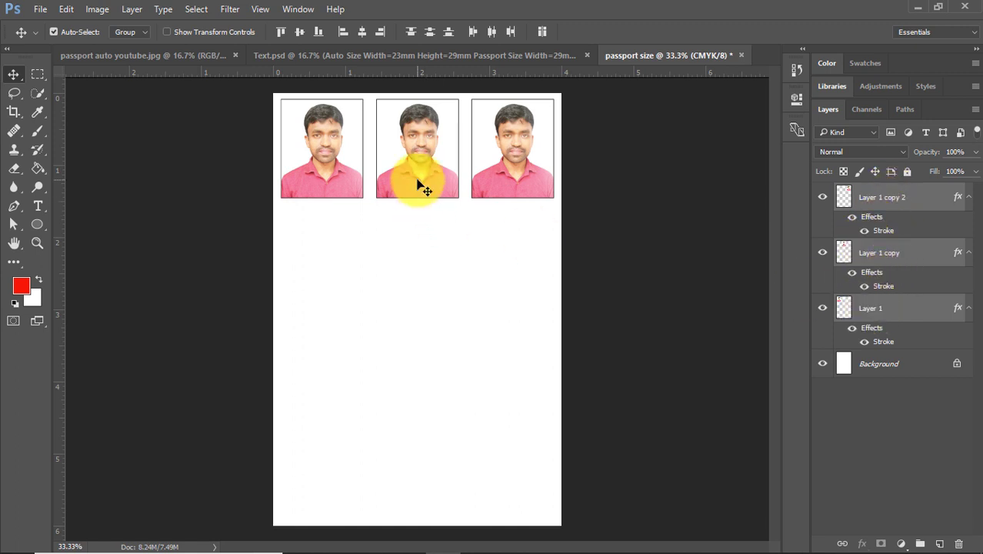
# Merge the three photos with Ctrl+E and Alt-drag copies of the row down the sheet.
pyautogui.press('ctrl')
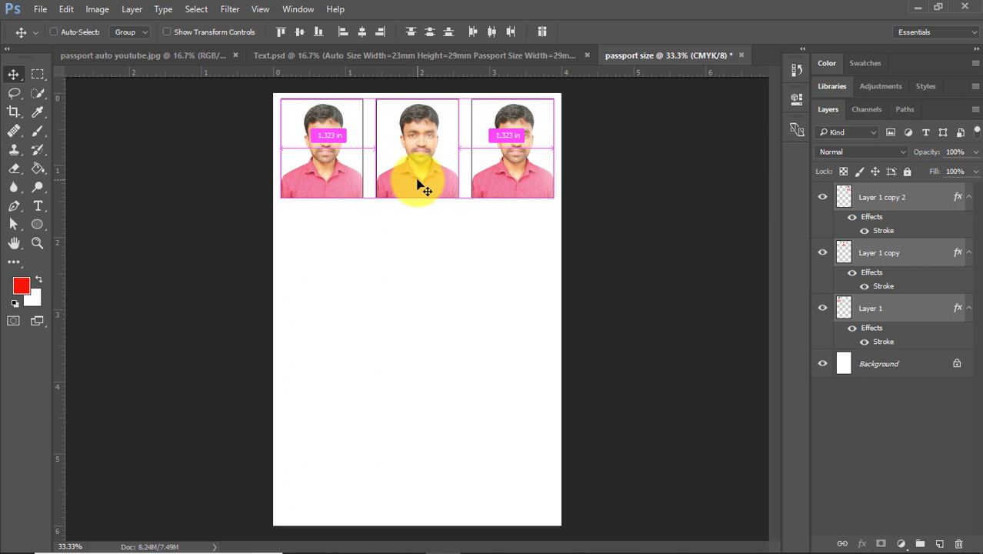
pyautogui.hotkey('ctrl', 'e')
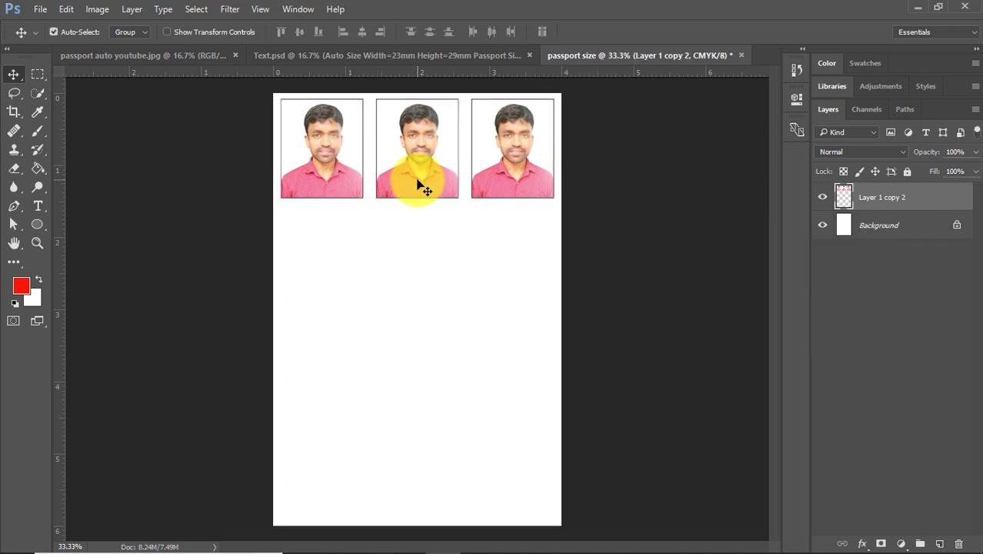
pyautogui.moveTo(416, 170); pyautogui.dragTo(421, 268)
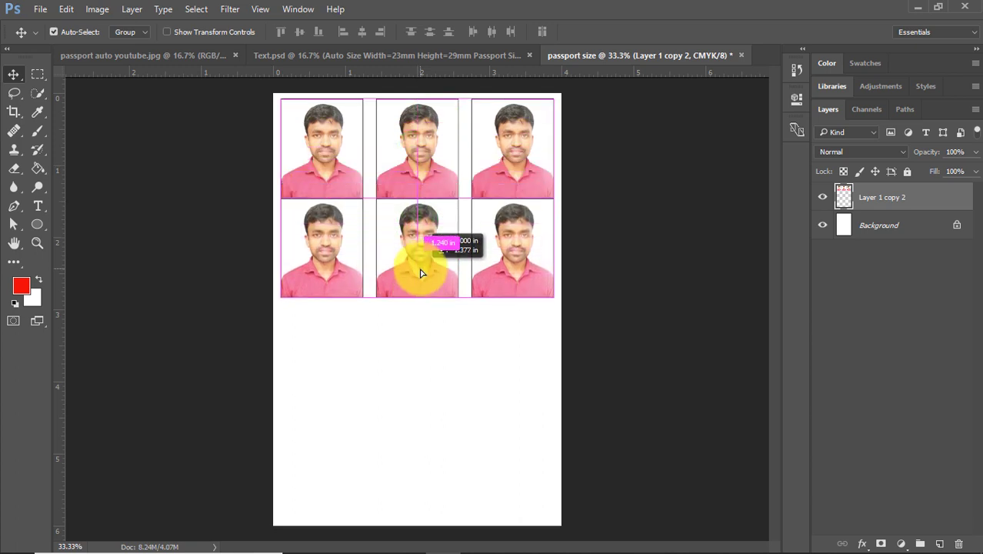
pyautogui.moveTo(421, 269); pyautogui.dragTo(415, 450)
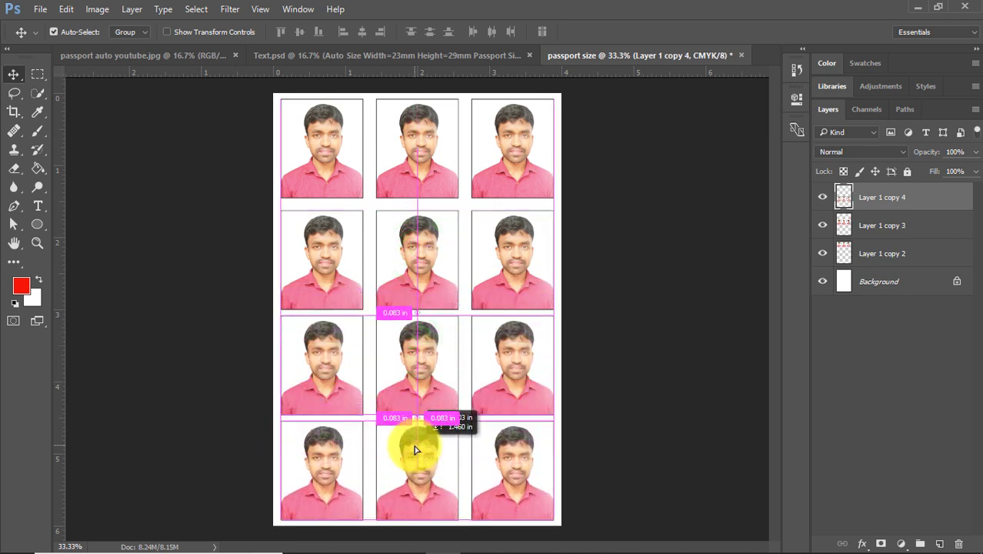
pyautogui.keyDown('alt'); pyautogui.click(415, 450); pyautogui.keyUp('alt')
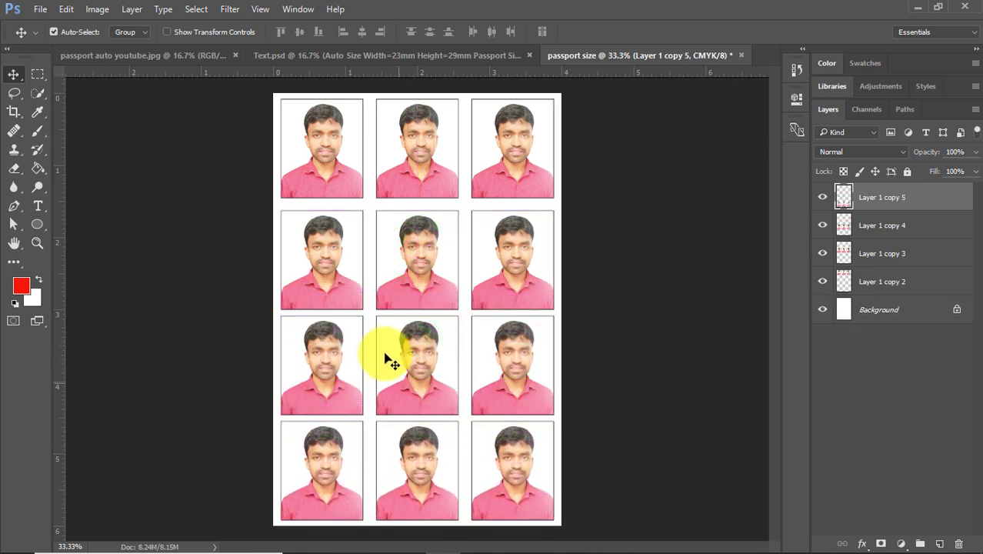
# Nudge the second, third and bottom rows up slightly to even the gaps.
pyautogui.click(407, 245)
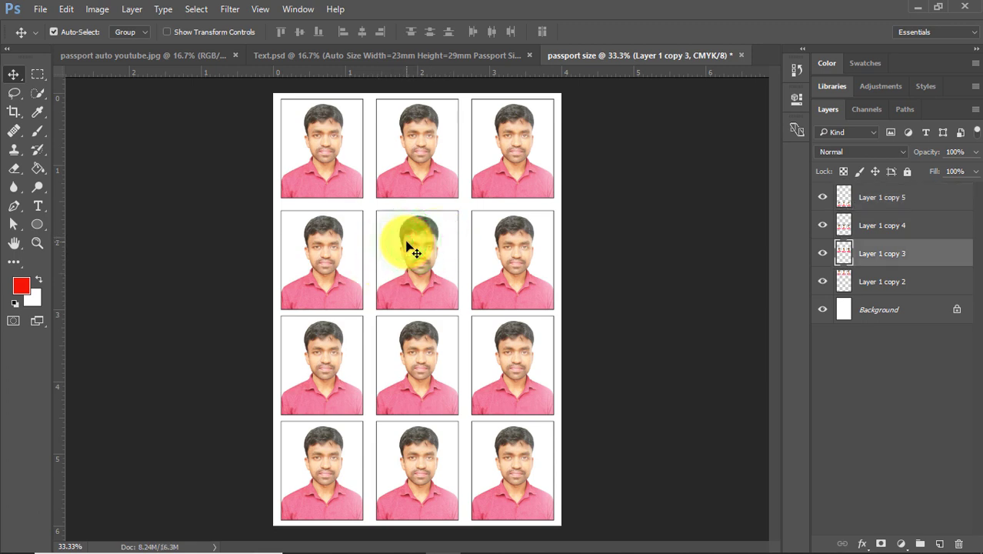
pyautogui.moveTo(408, 245); pyautogui.dragTo(407, 241)
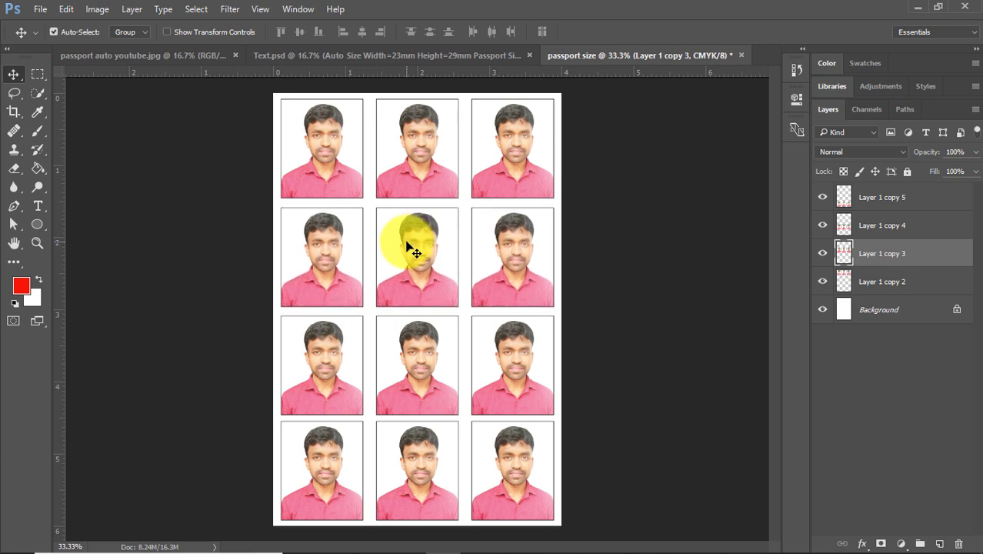
pyautogui.click(408, 338)
pyautogui.moveTo(408, 339); pyautogui.dragTo(409, 335)
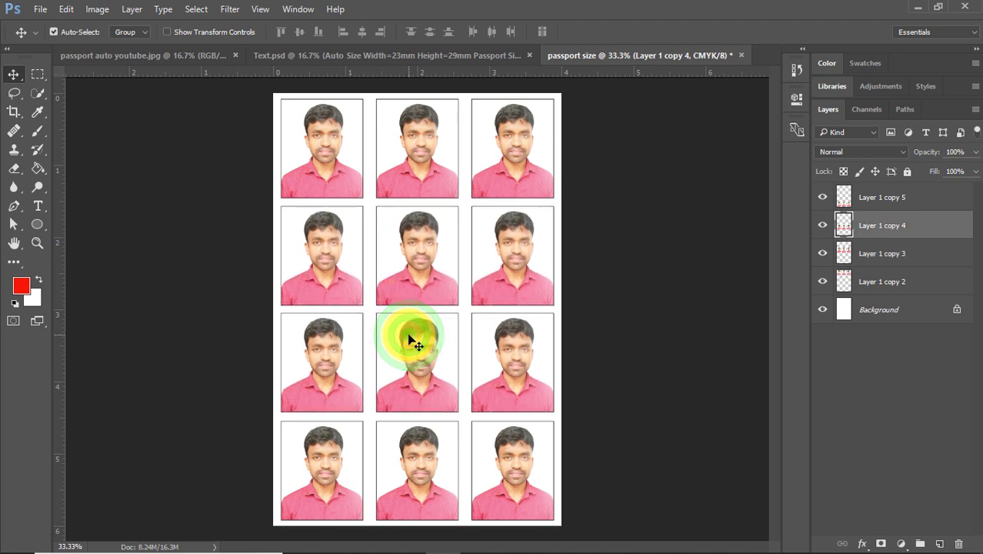
pyautogui.click(428, 448)
pyautogui.moveTo(428, 447); pyautogui.dragTo(428, 445)
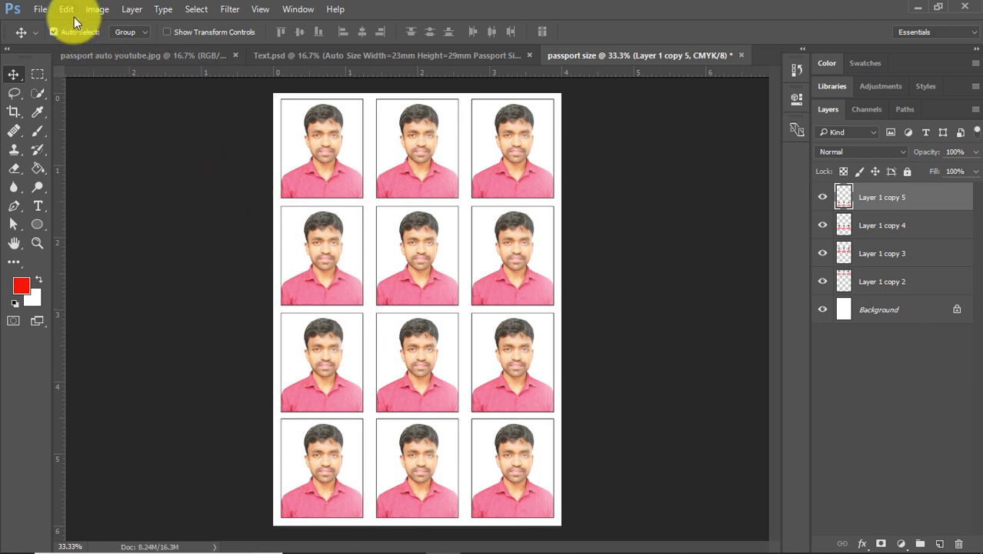
# Open the File menu to reach Save As.
pyautogui.click(41, 9)
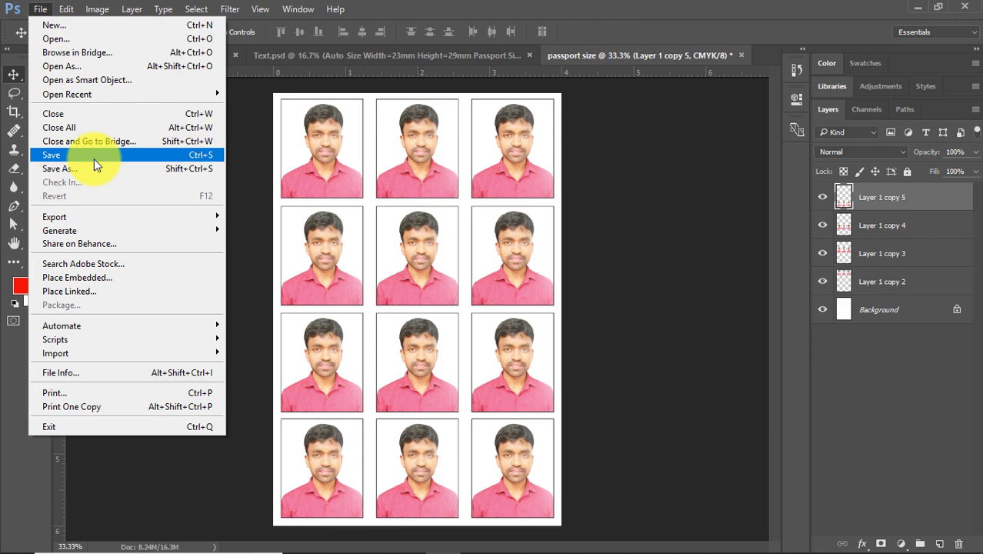
# Save as 'passport size 4r' in JPEG format to the Desktop folder.
pyautogui.click(94, 159)
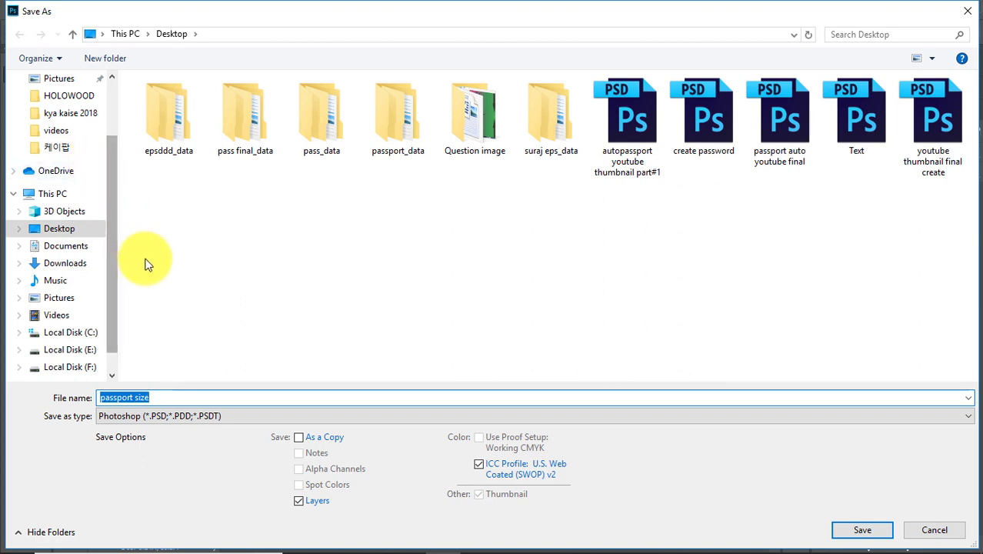
pyautogui.click(167, 398)
pyautogui.write('4r')
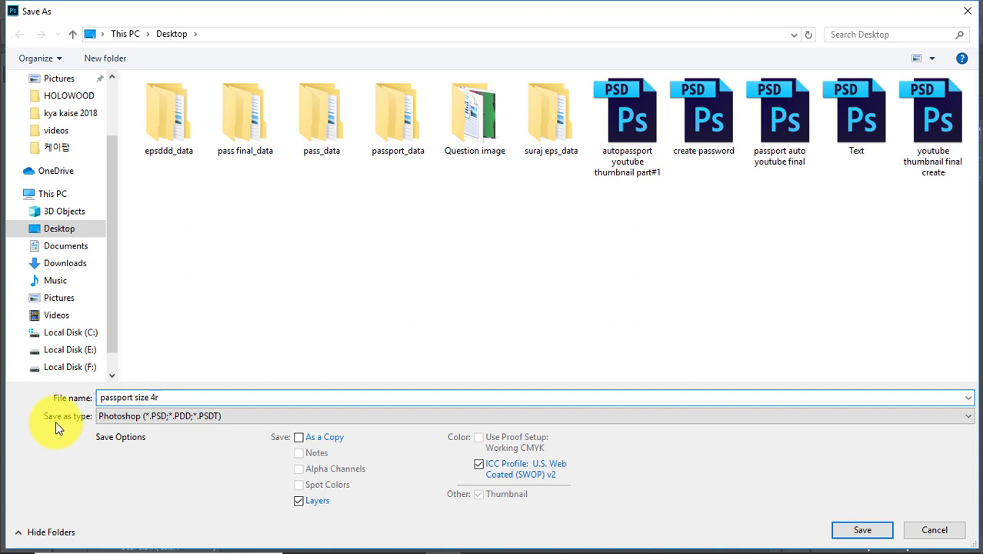
pyautogui.click(196, 416)
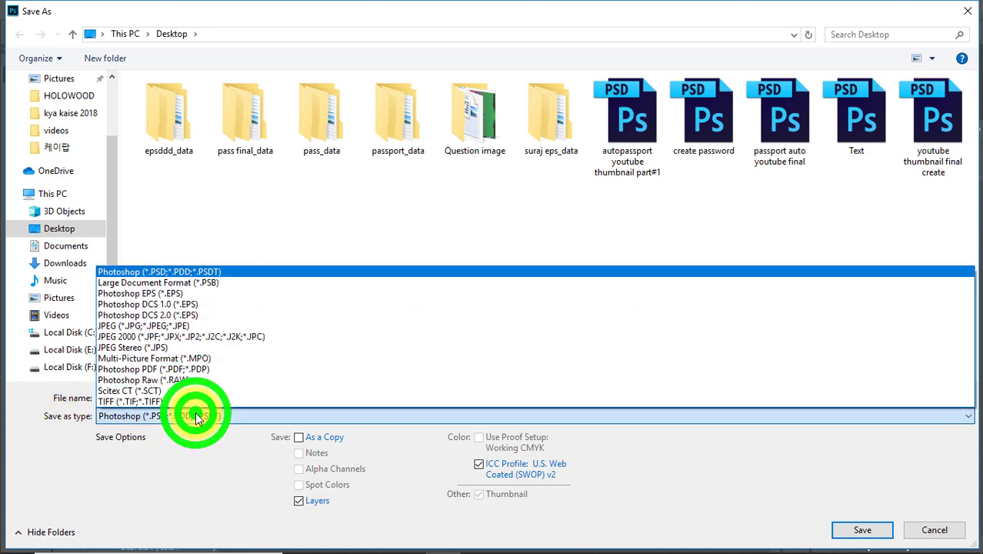
pyautogui.click(170, 327)
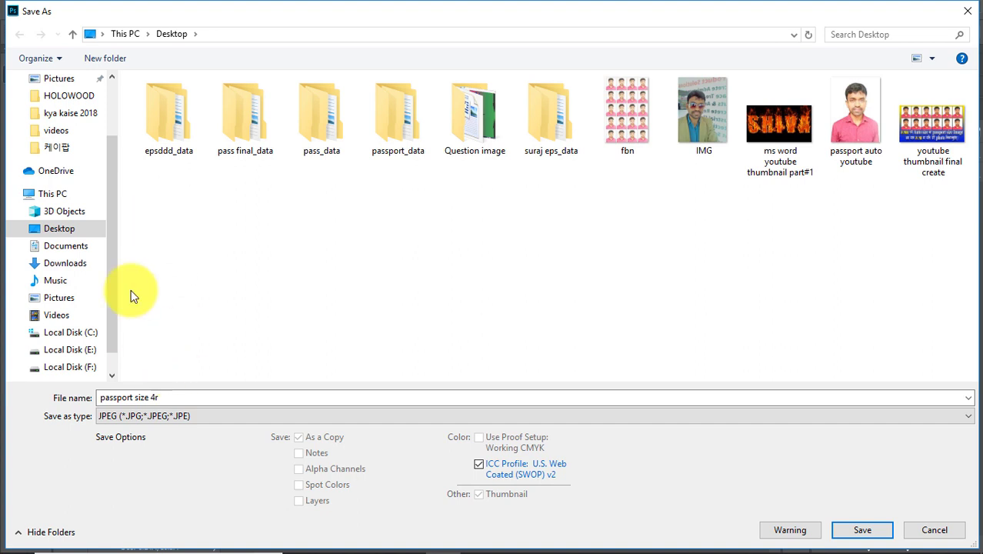
pyautogui.click(40, 231)
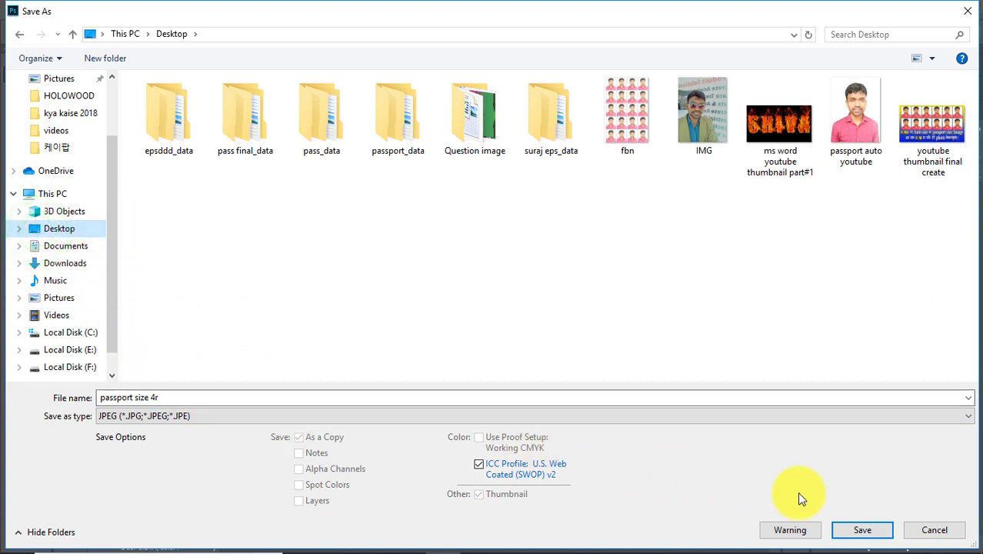
pyautogui.click(858, 530)
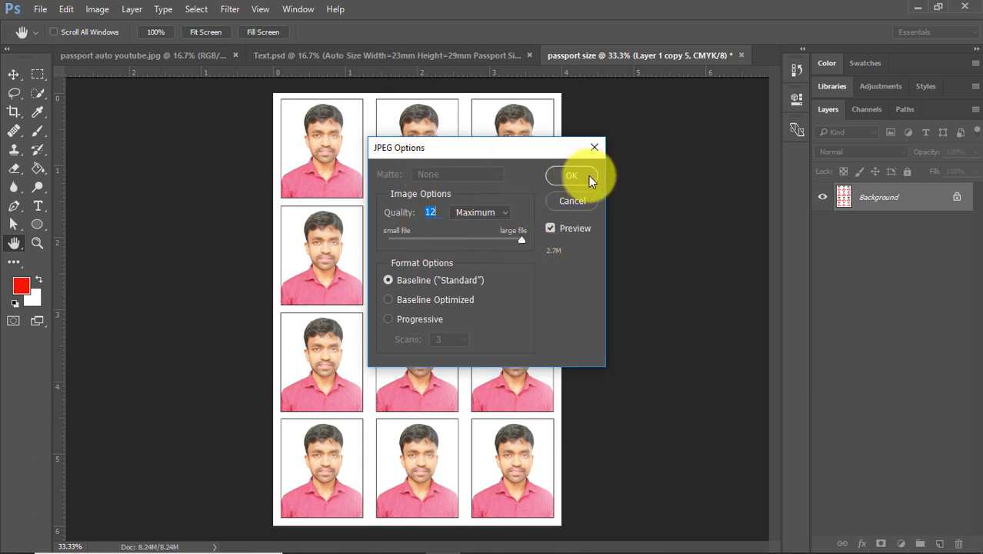
# Confirm JPEG Options at Quality 12 (Maximum), saving 'passport size 4r' to the Desktop.
pyautogui.click(583, 175)
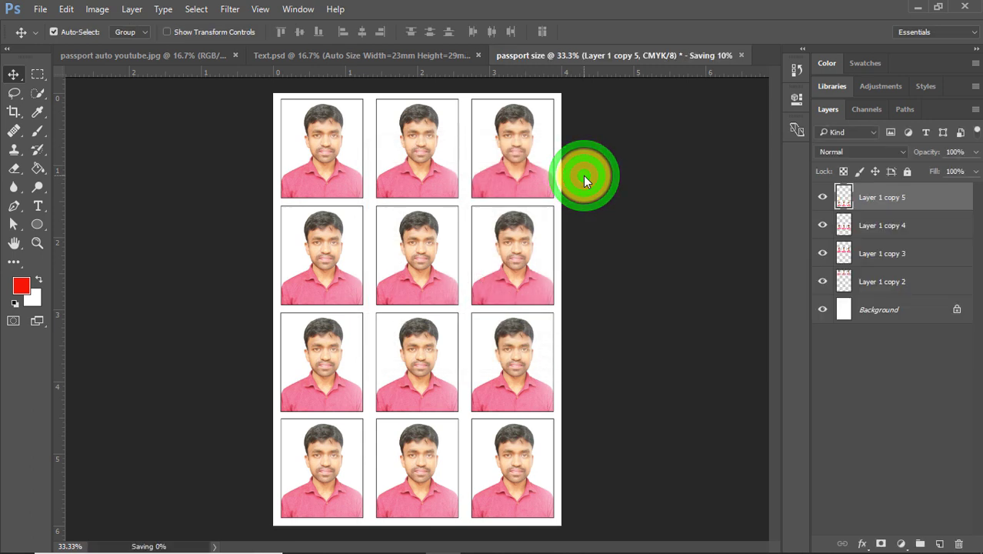